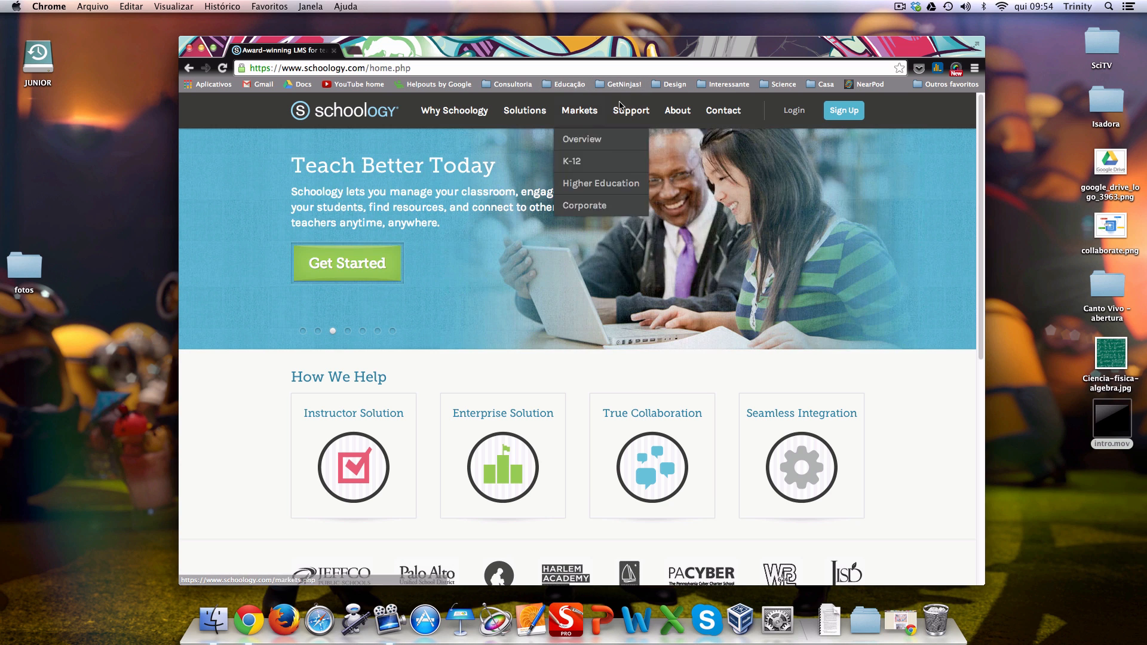
- Sign in to the existing Schoology account with the prefilled e-mail and password
click(844, 112)
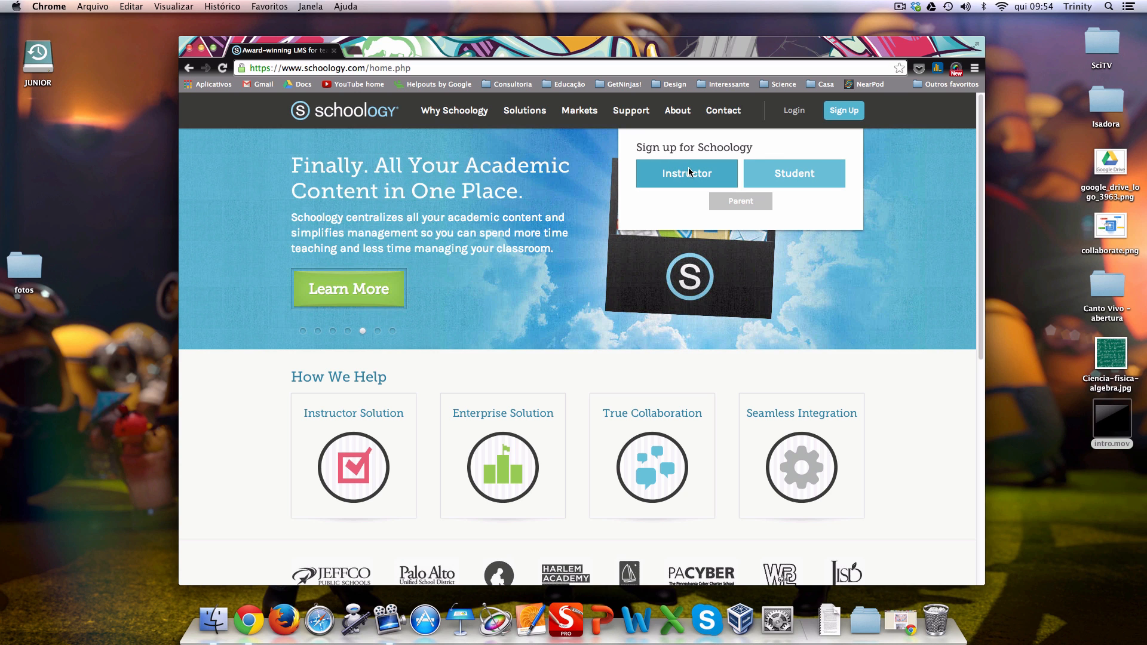
click(798, 112)
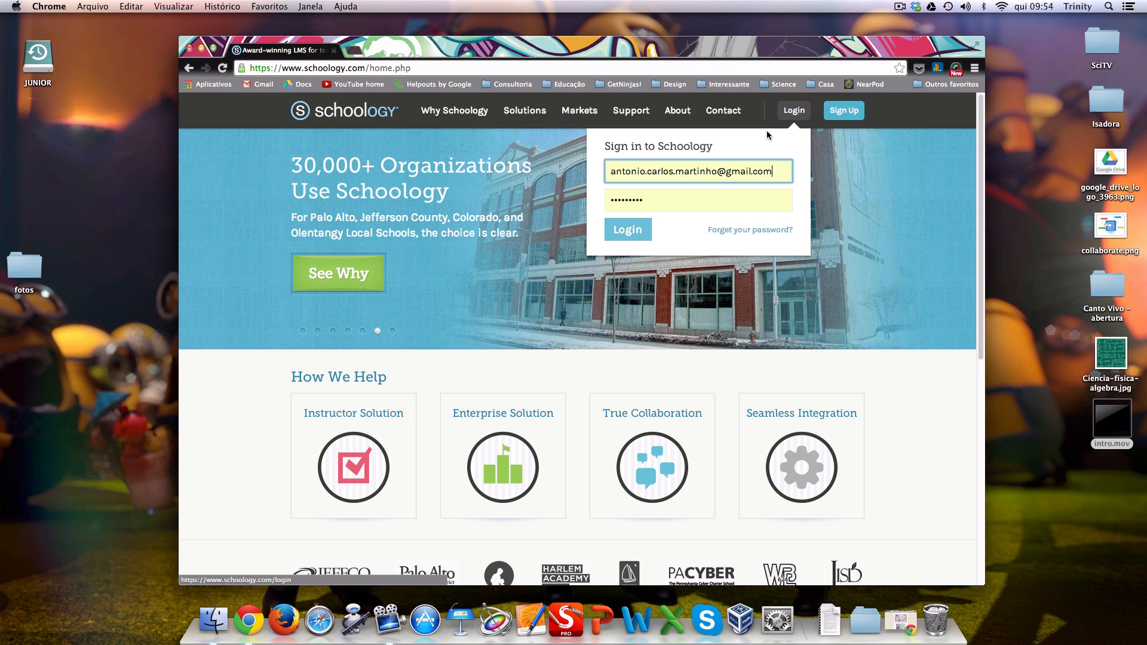
click(626, 231)
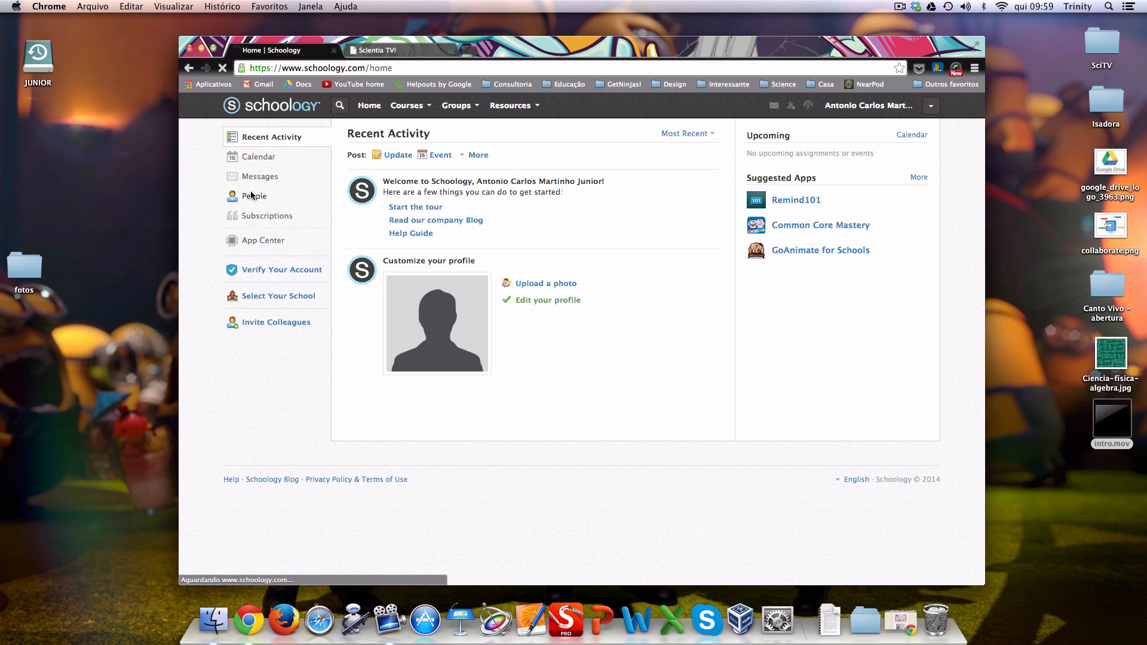
- Look through the calendar, messages, people and subscriptions pages, and return to the recent activity feed
click(262, 156)
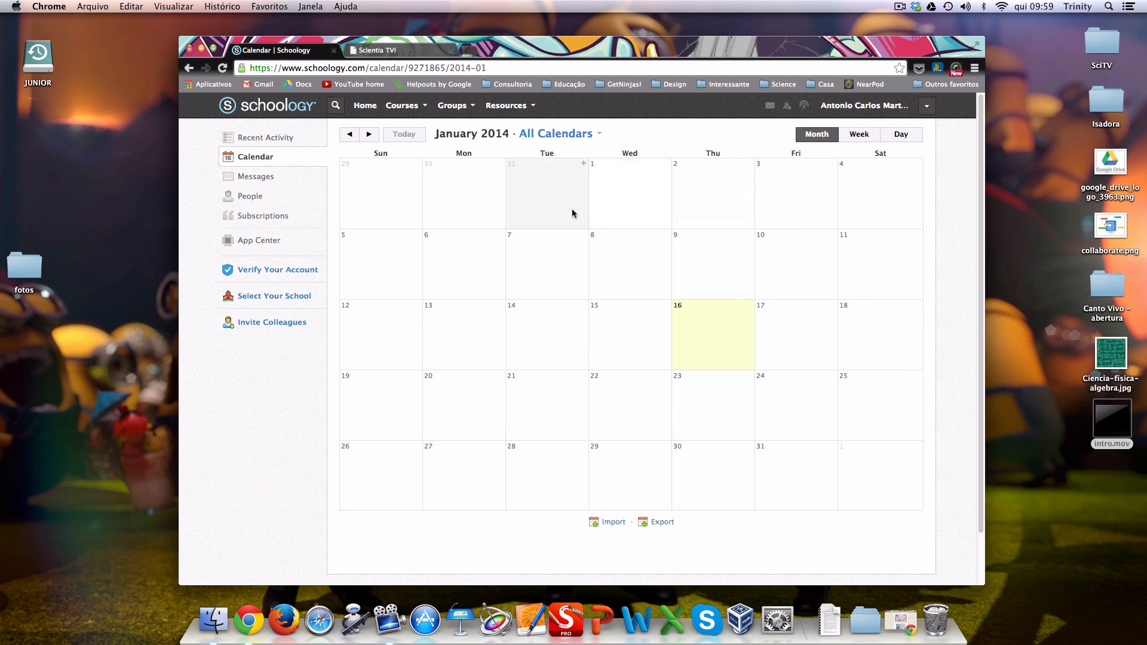
click(273, 178)
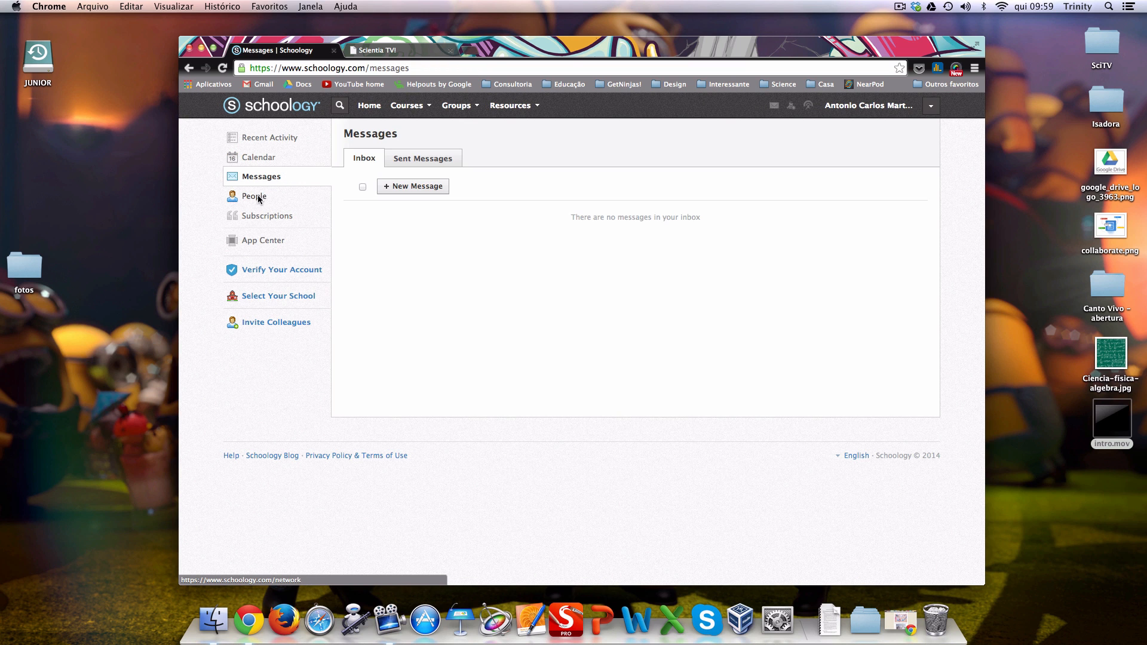
click(258, 198)
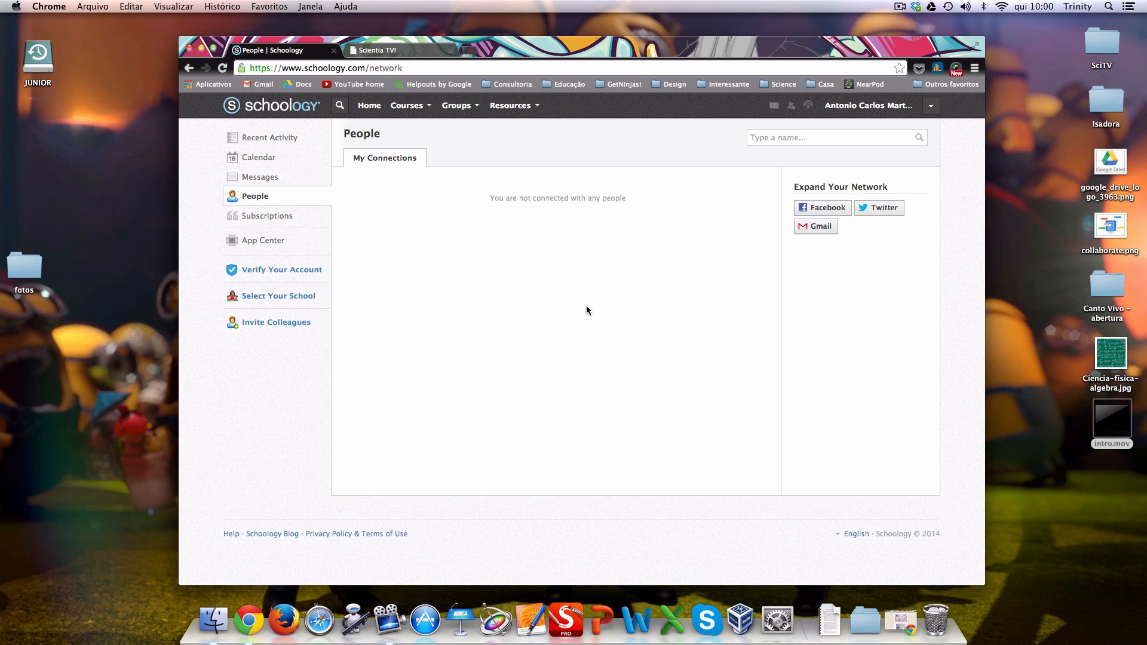
click(255, 216)
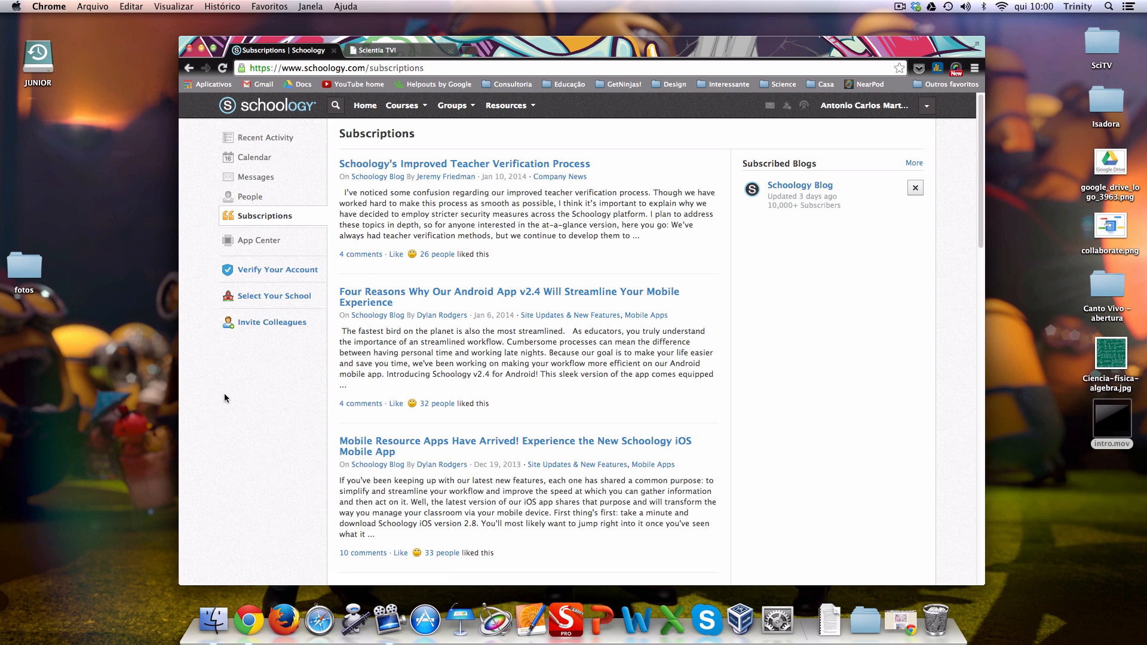
click(251, 139)
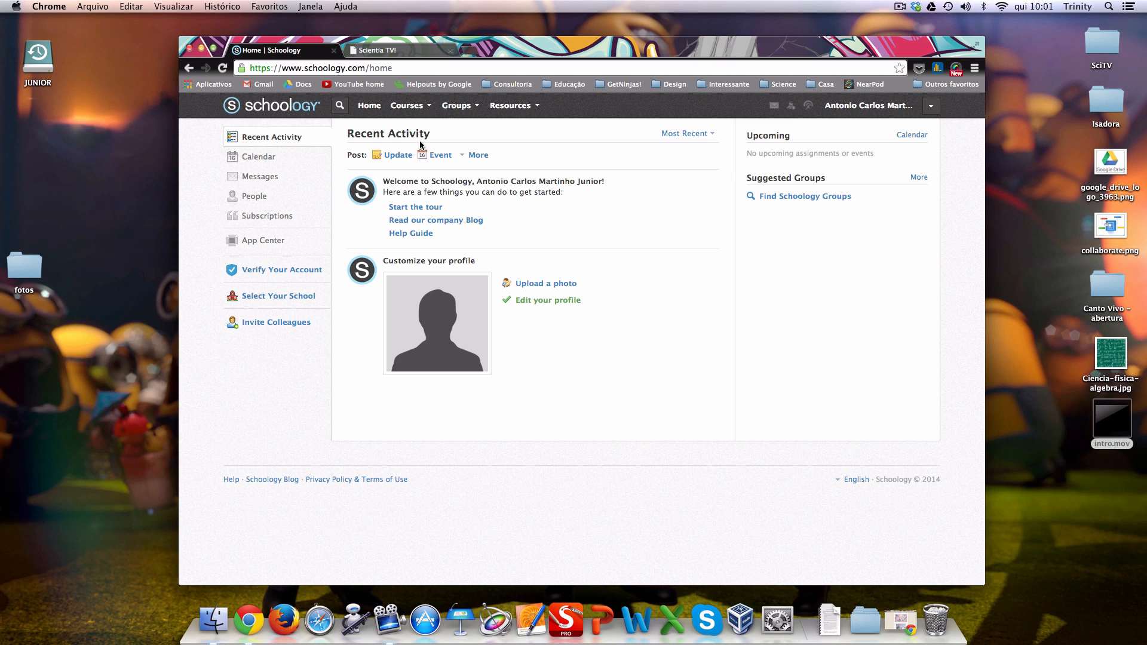
- Create a course named "Física - Escola XXXX - 1º EM" with subject area Science and grade level 12
click(422, 107)
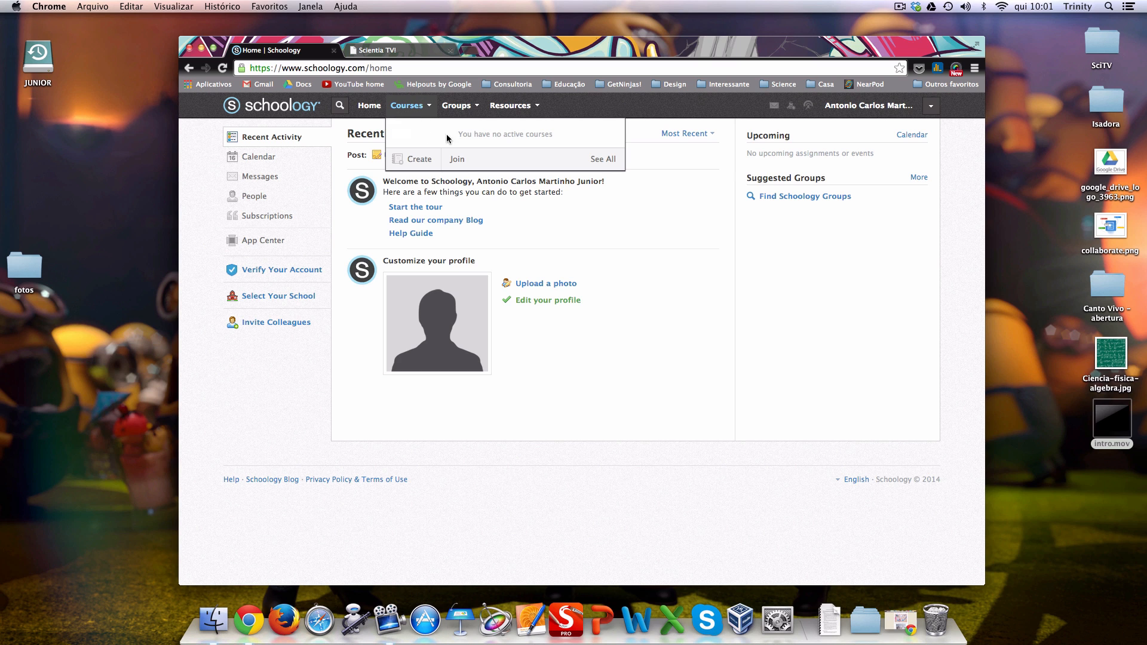
click(423, 161)
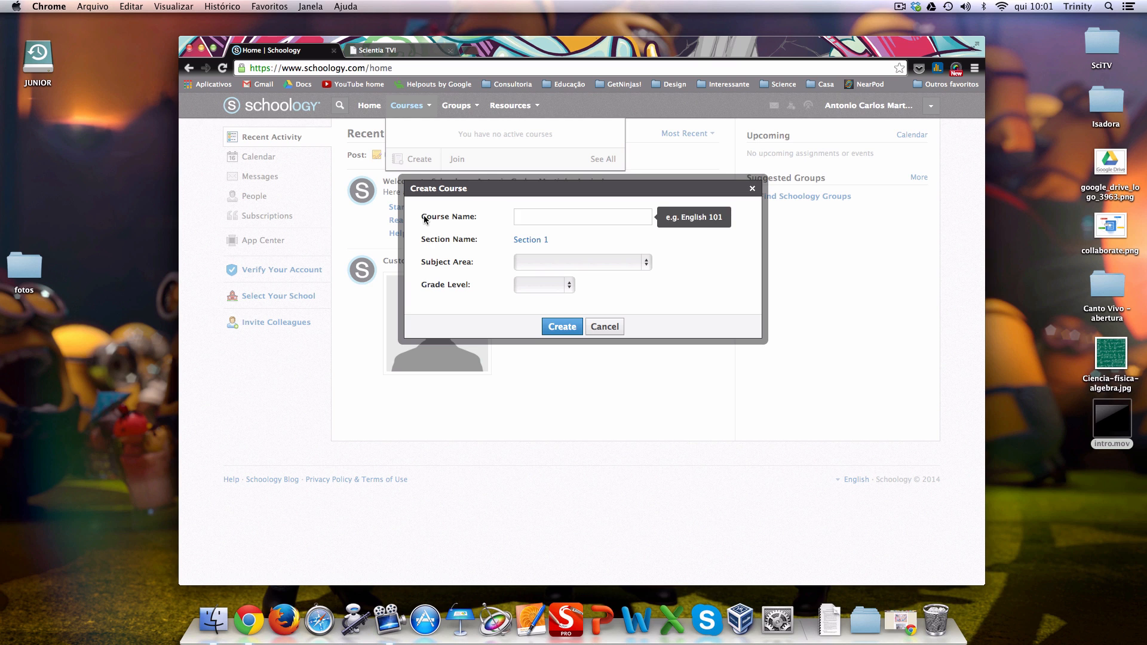
text(Física - Escola XXXX - 1° EM)
click(539, 263)
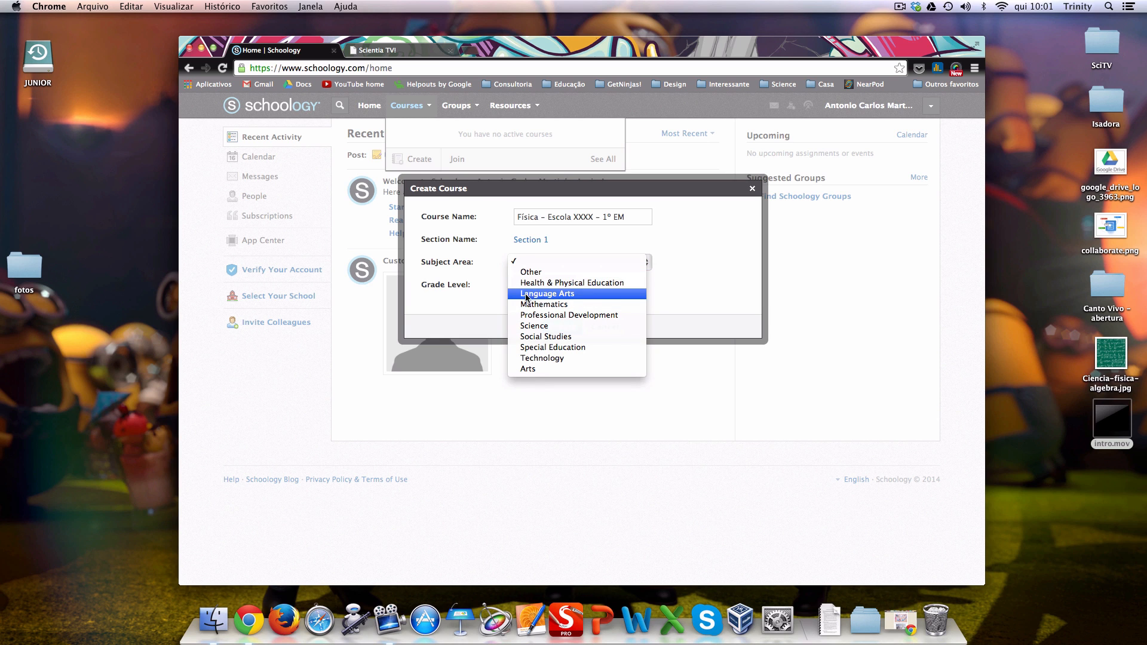
click(540, 325)
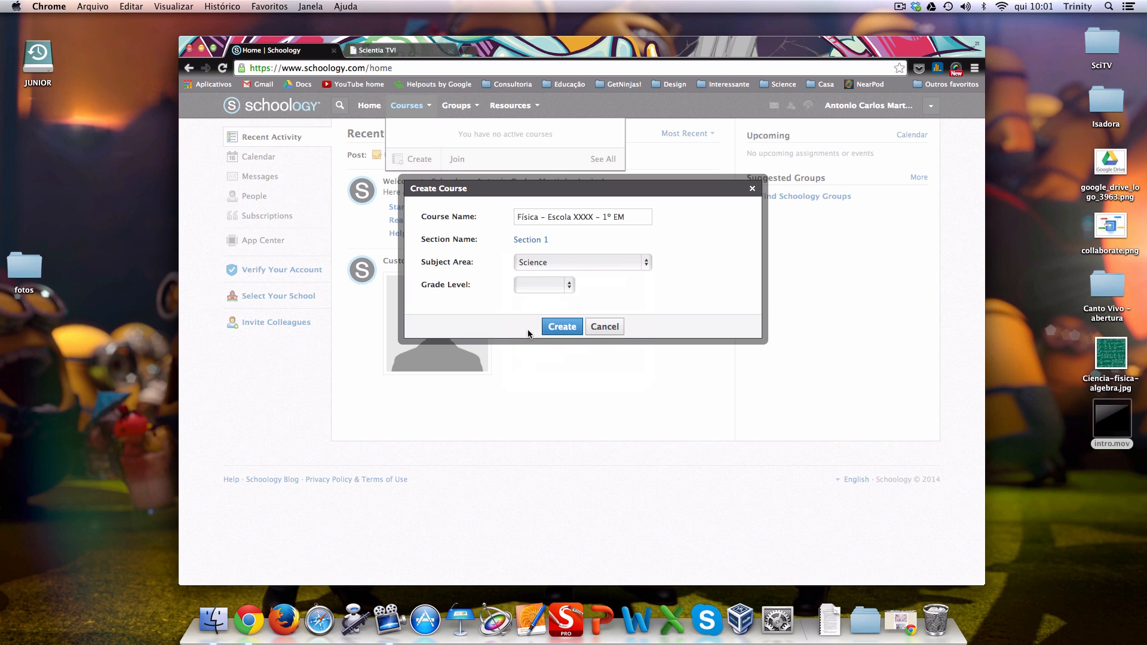
click(569, 288)
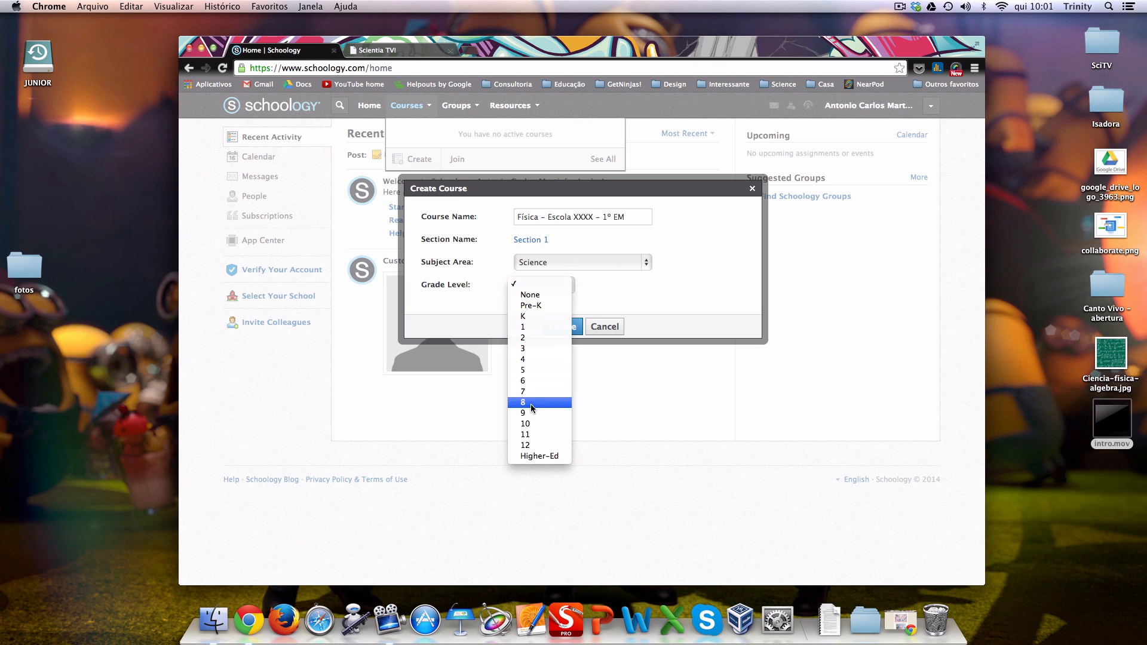
key(Escape)
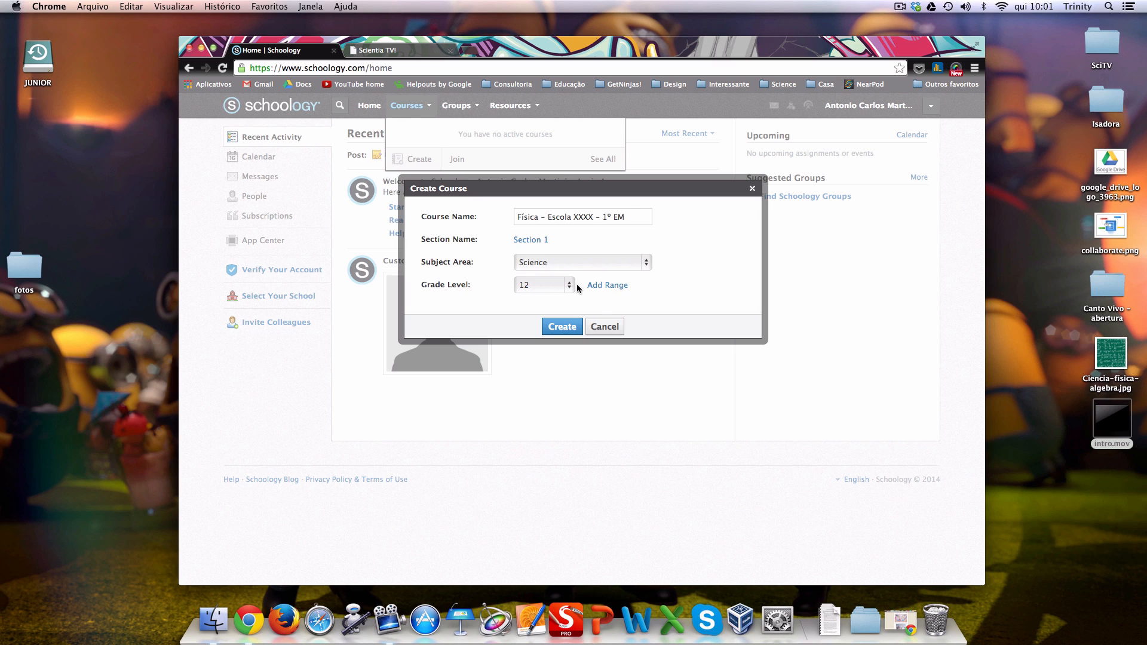
click(562, 326)
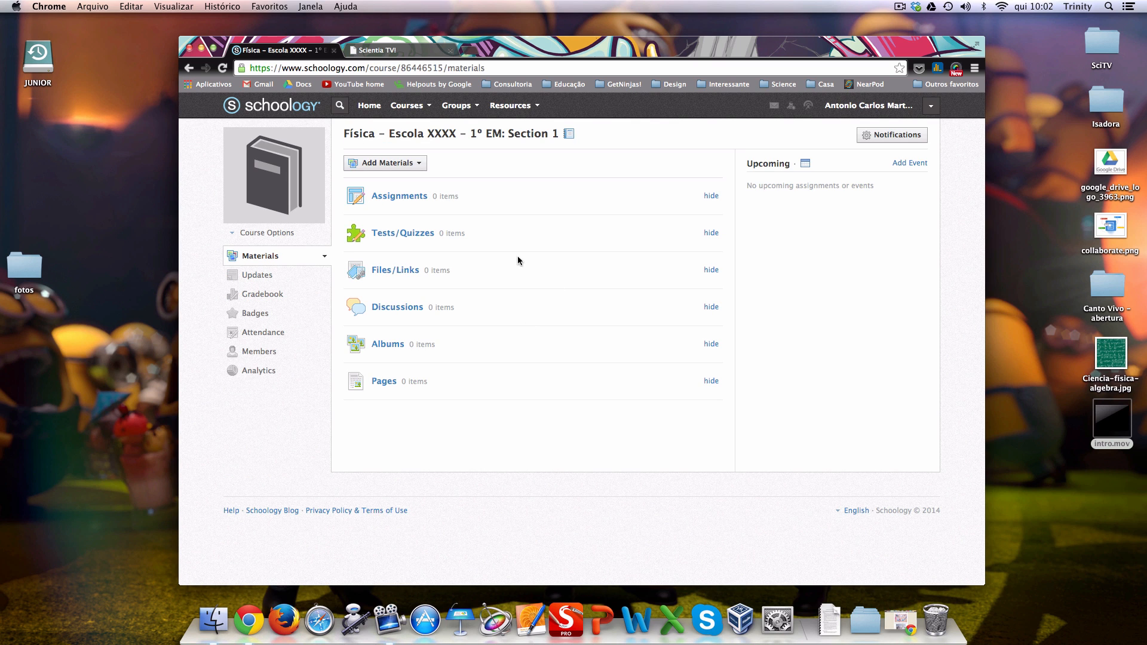
- Replace the course's profile picture with the desktop image Ciencia-fisica-algebra.jpg
mouse_move(308, 148)
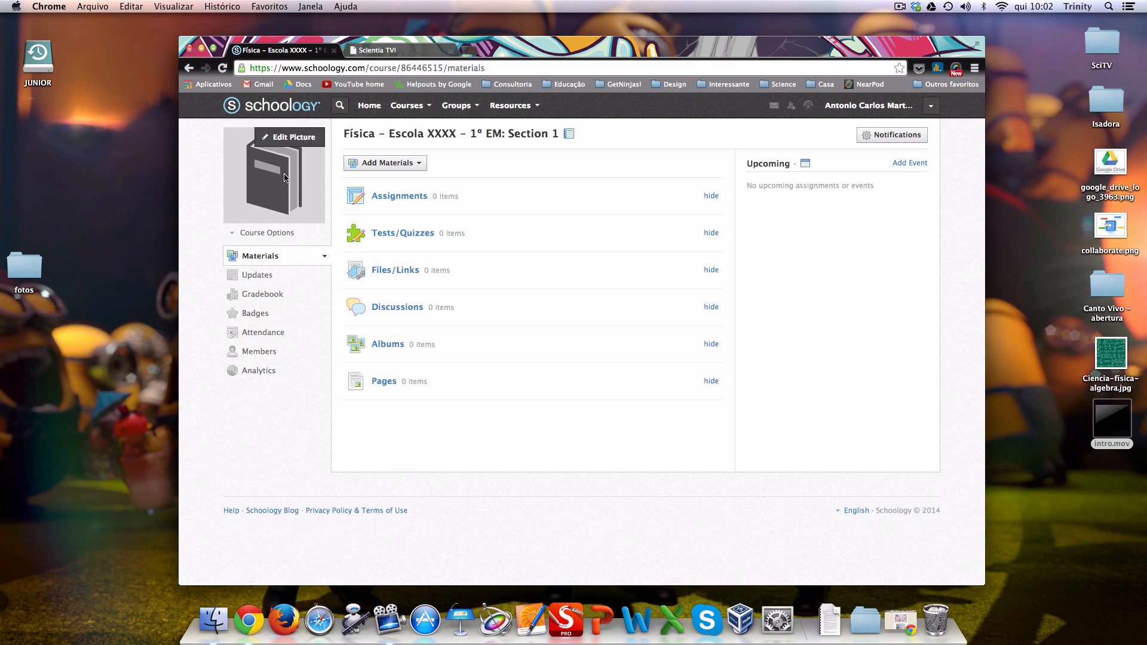
click(289, 140)
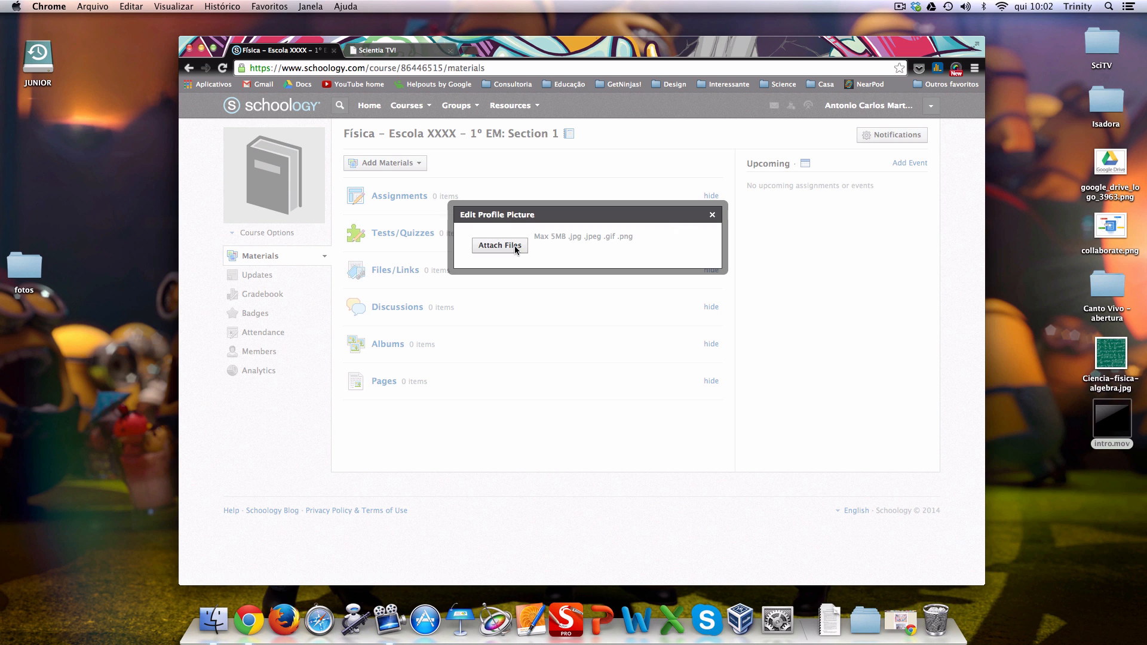
click(503, 245)
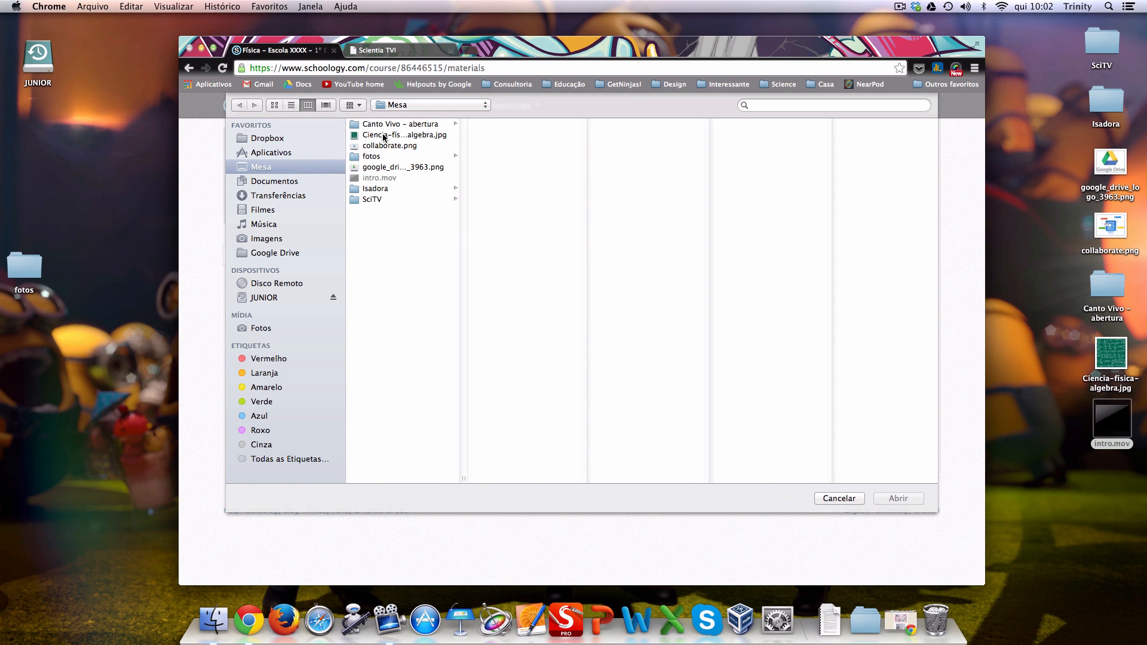
click(386, 136)
click(897, 498)
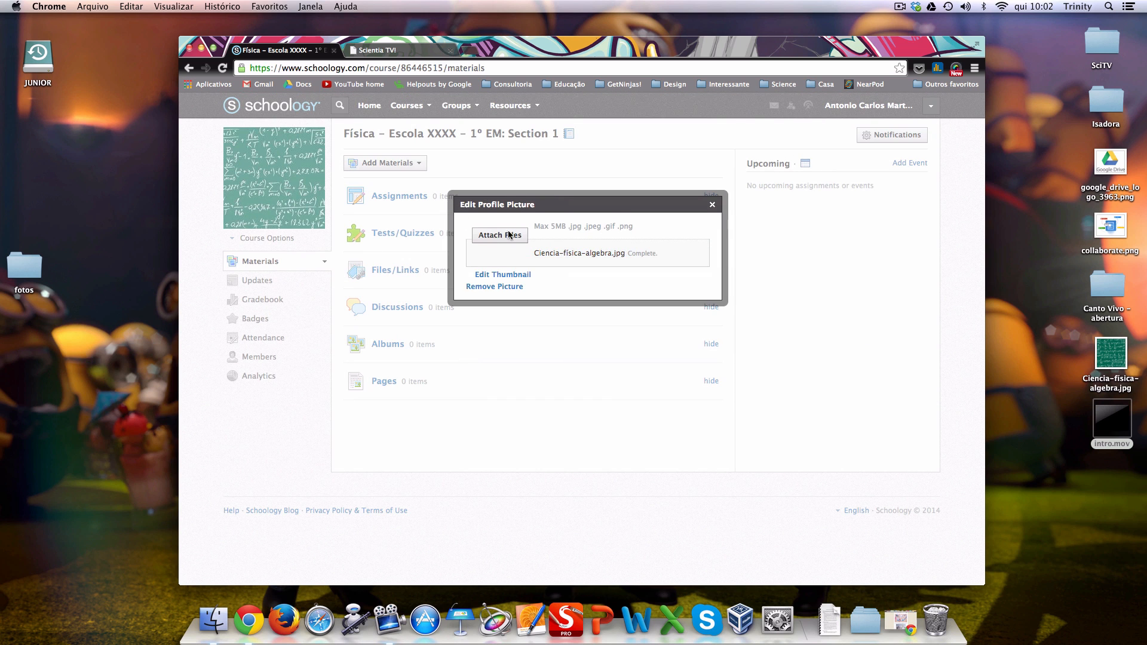
click(713, 206)
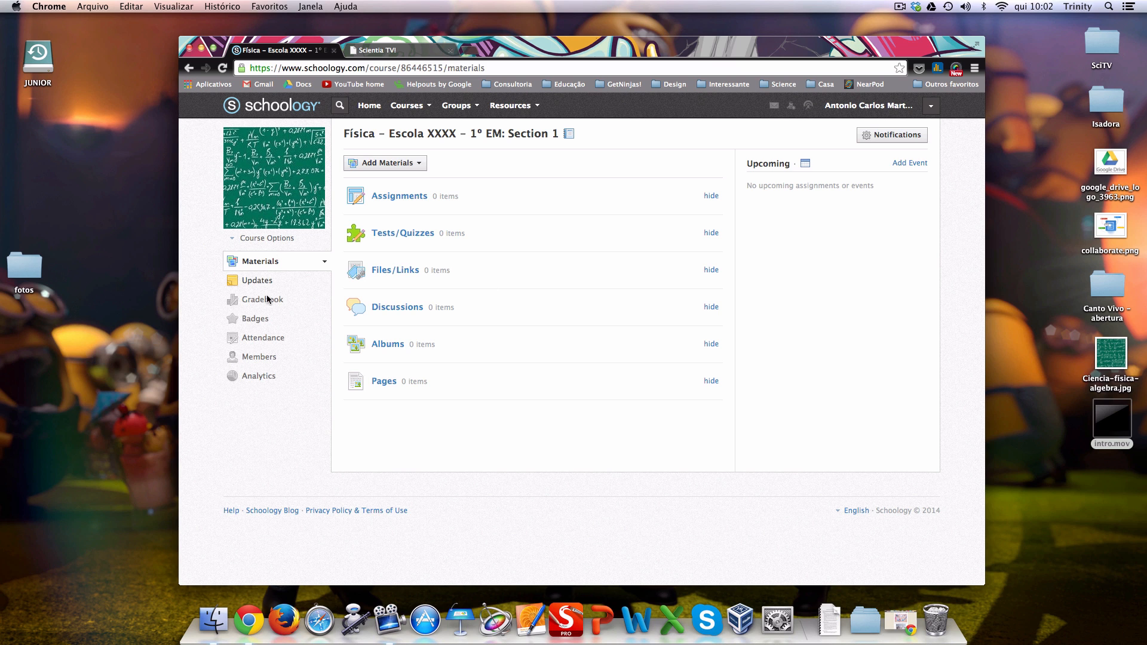
- On the course's members page, highlight the access code and toggle its Require approval option
mouse_move(281, 216)
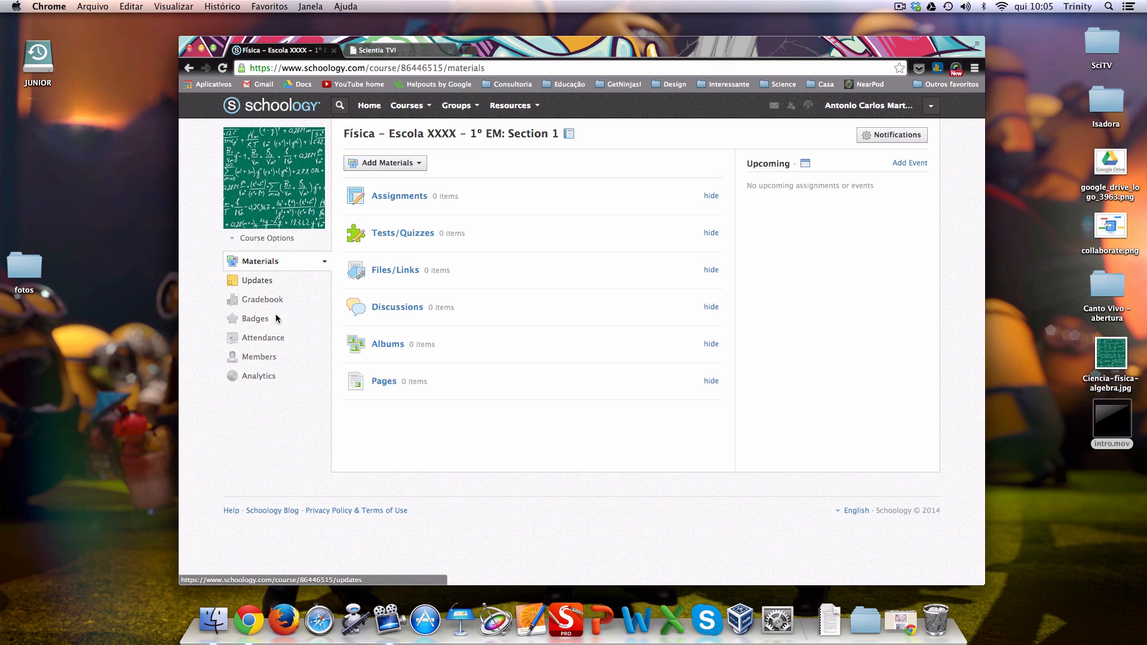
click(259, 358)
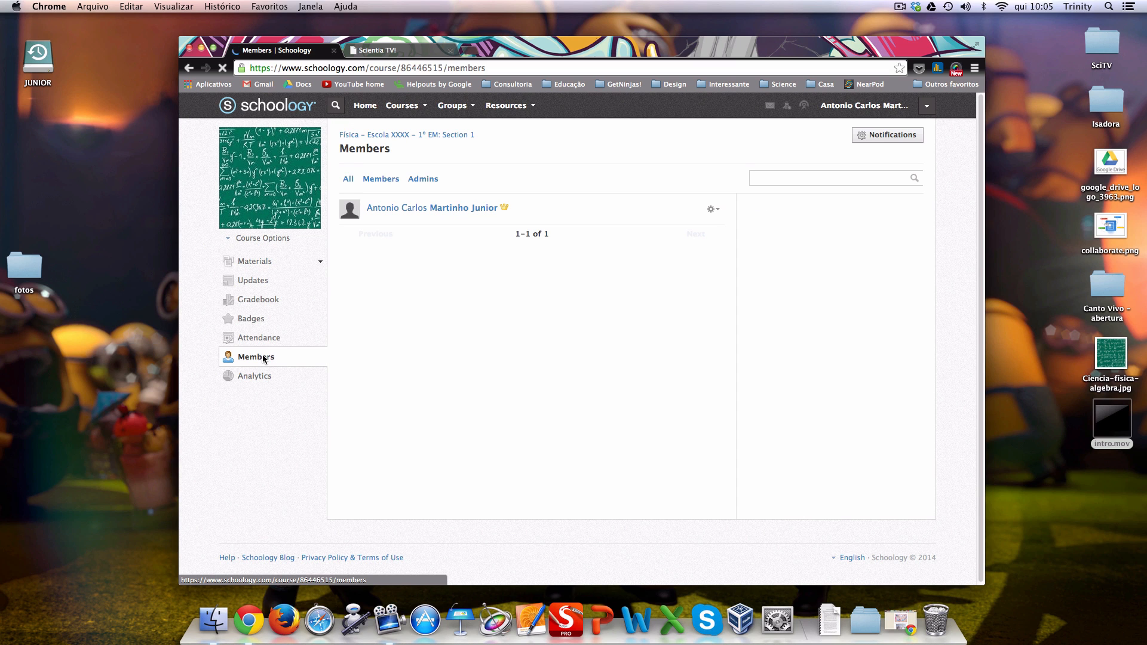
mouse_move(781, 261)
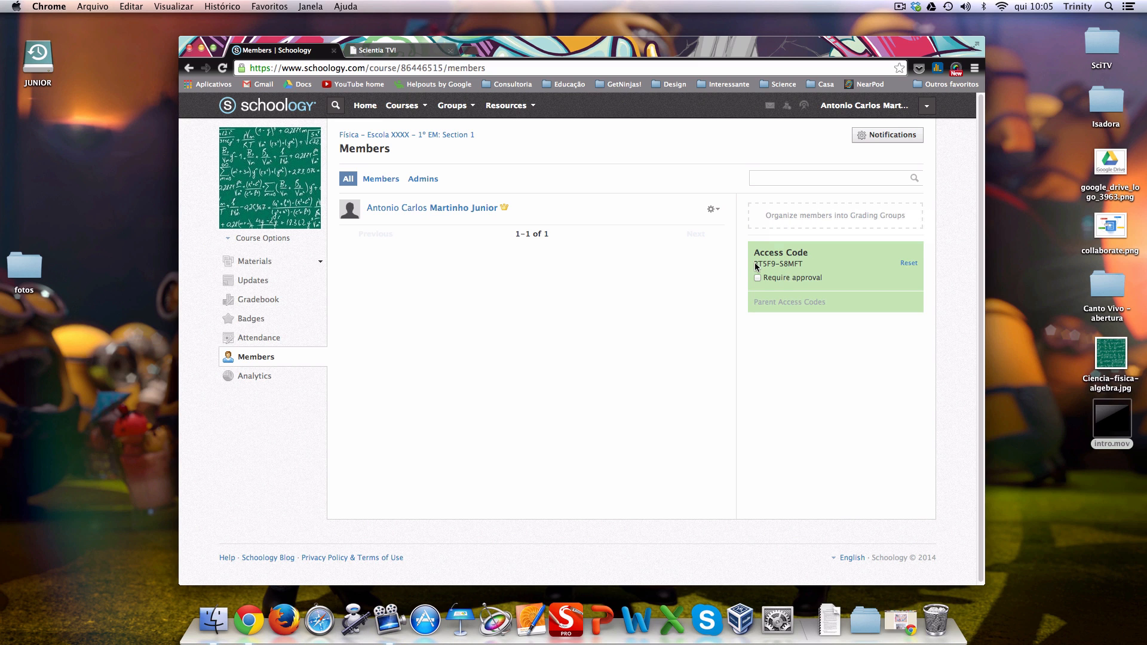
drag(754, 263, 805, 268)
click(757, 278)
- Start a new test/quiz in the course materials named "Lição de casa - termologia", due 1/23/14 and worth 10 points
click(251, 262)
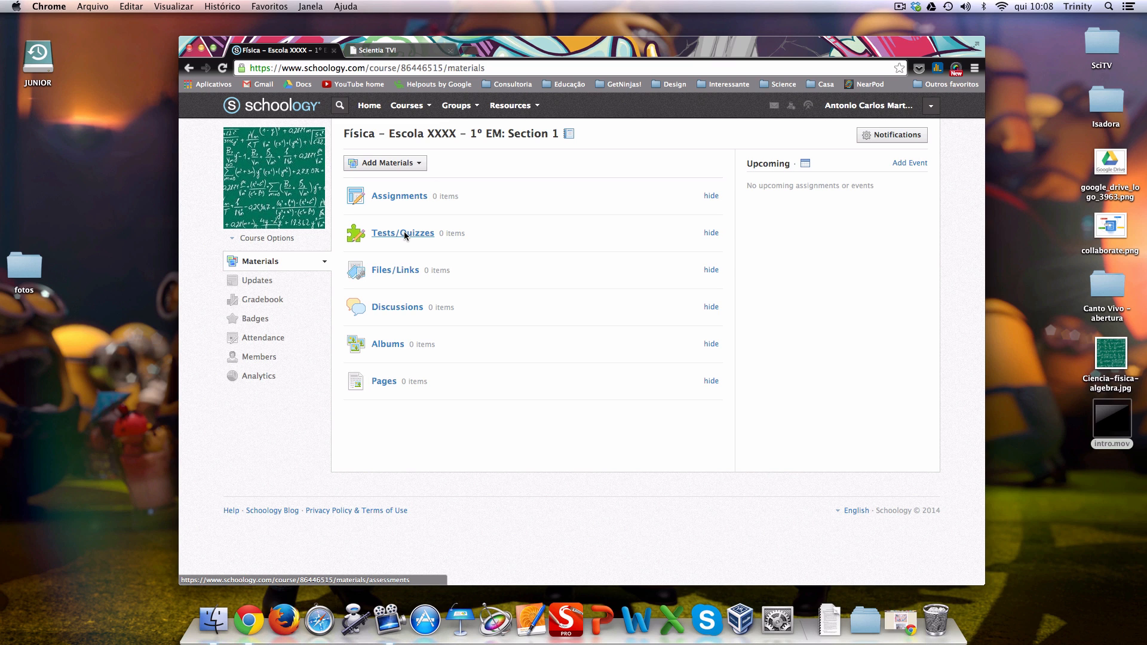
click(396, 163)
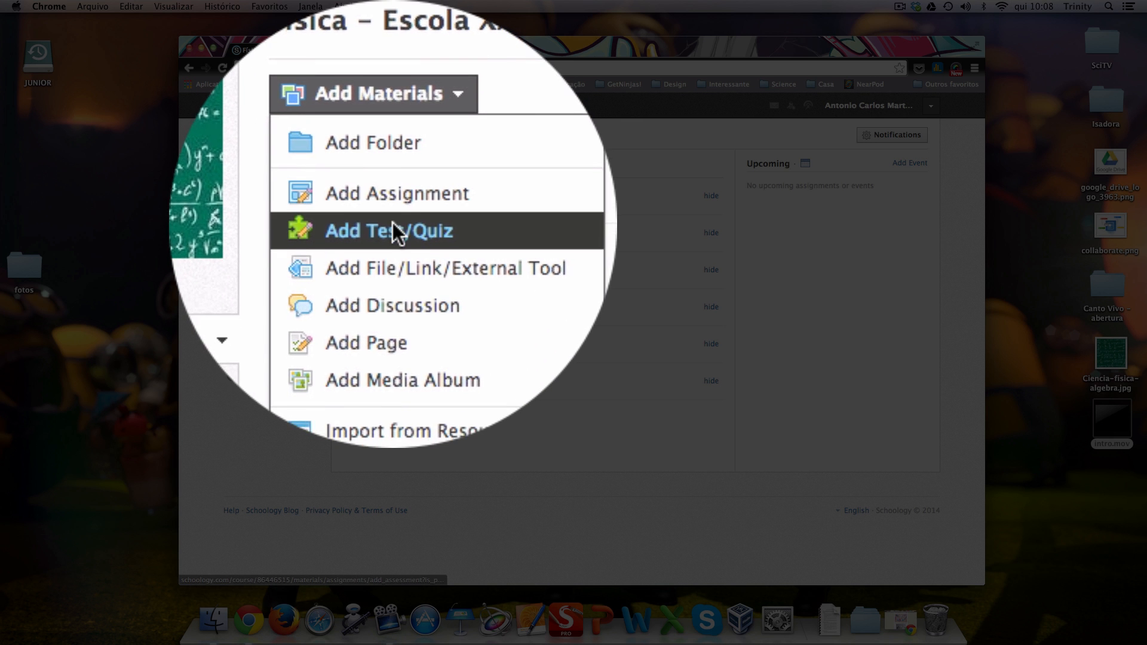
click(403, 233)
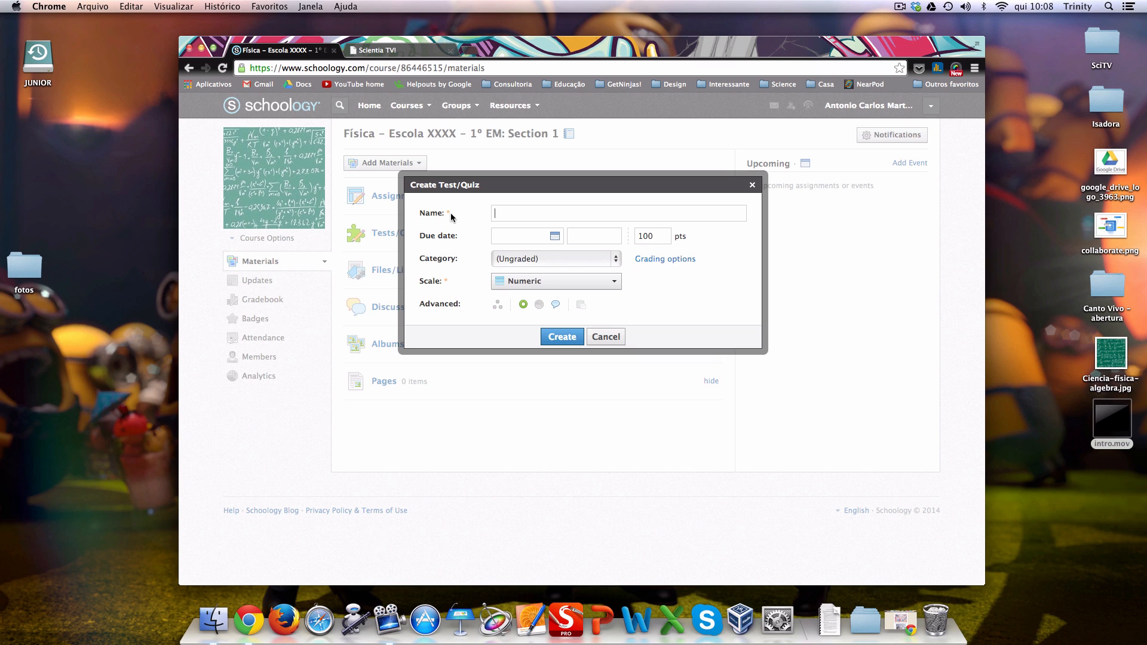
text(Liç˜ão de casa – termologia)
click(554, 236)
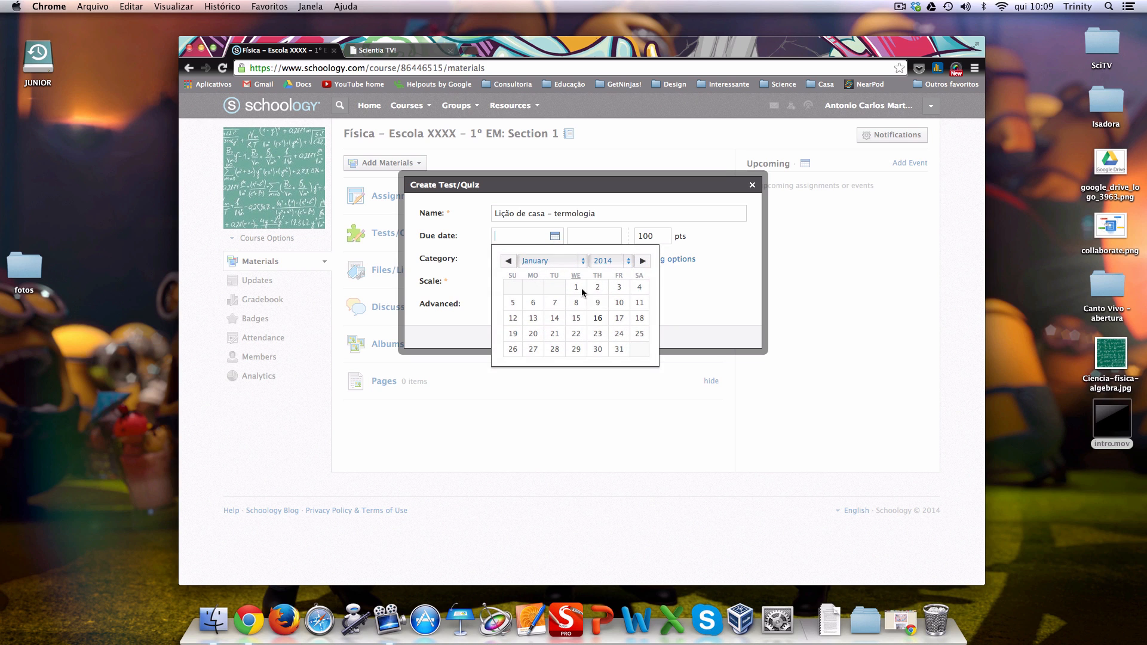
click(597, 334)
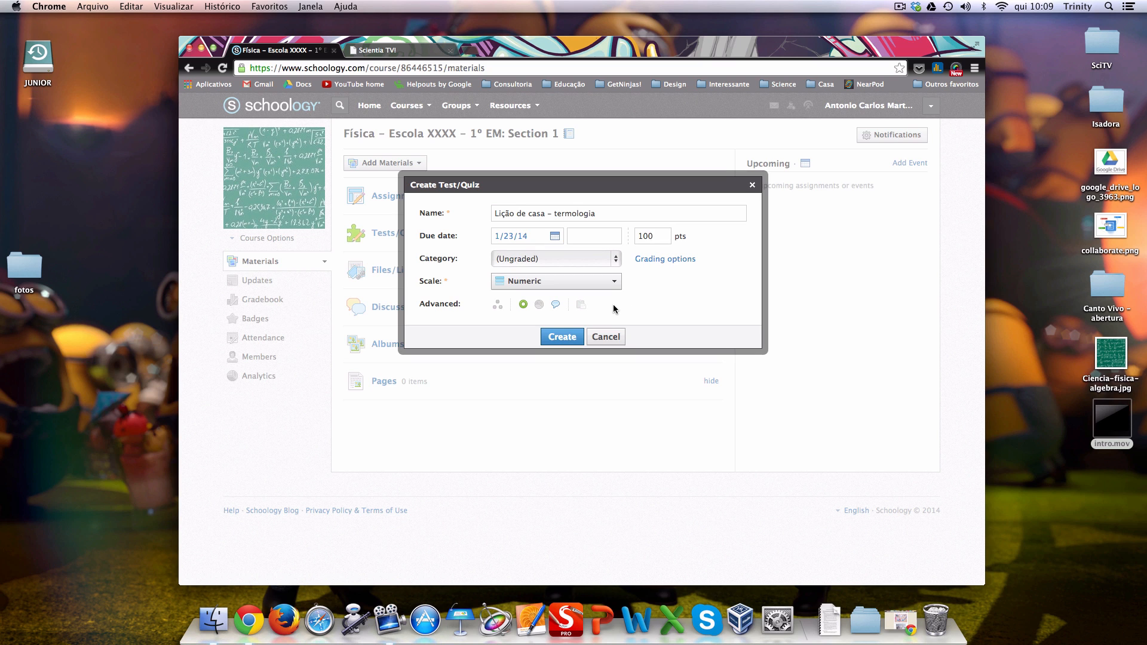
key(BackSpace)
- Give the quiz a new category "Lição de casa", keep the Numeric scale, and create it
click(615, 259)
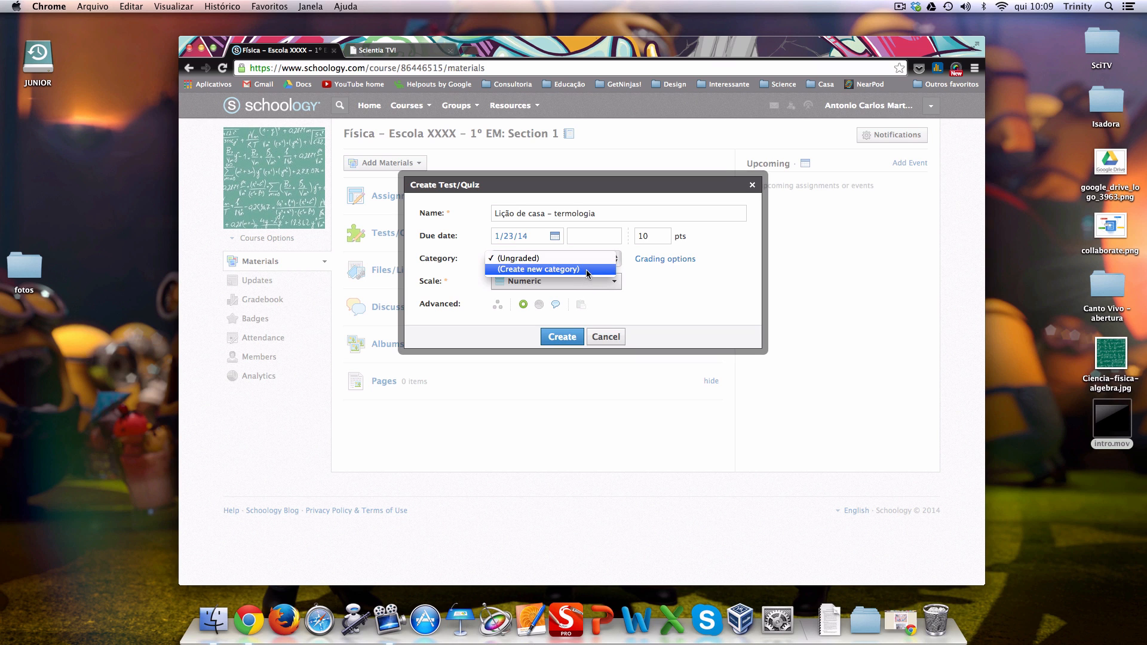
click(588, 272)
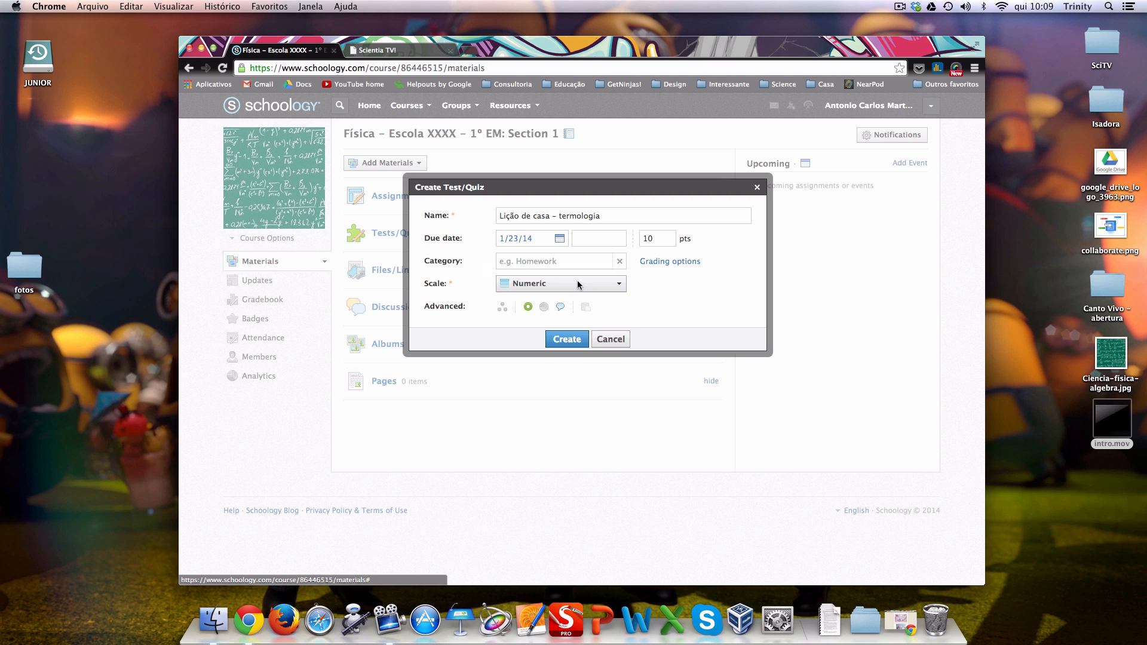
click(528, 262)
text(Li)
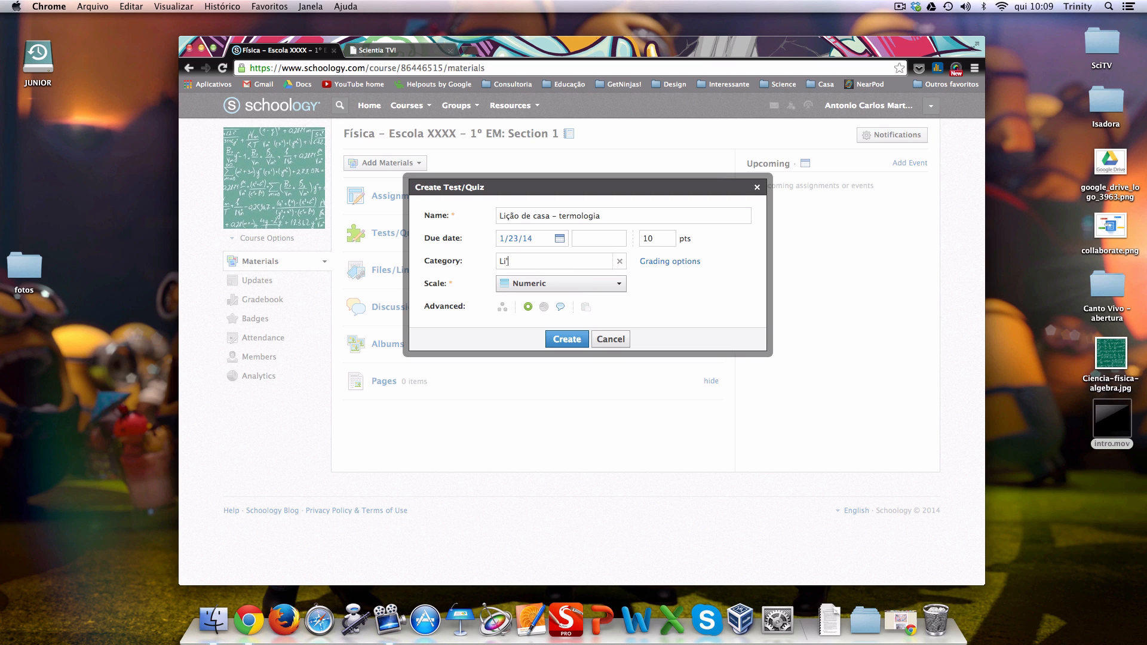
text(ção de casa)
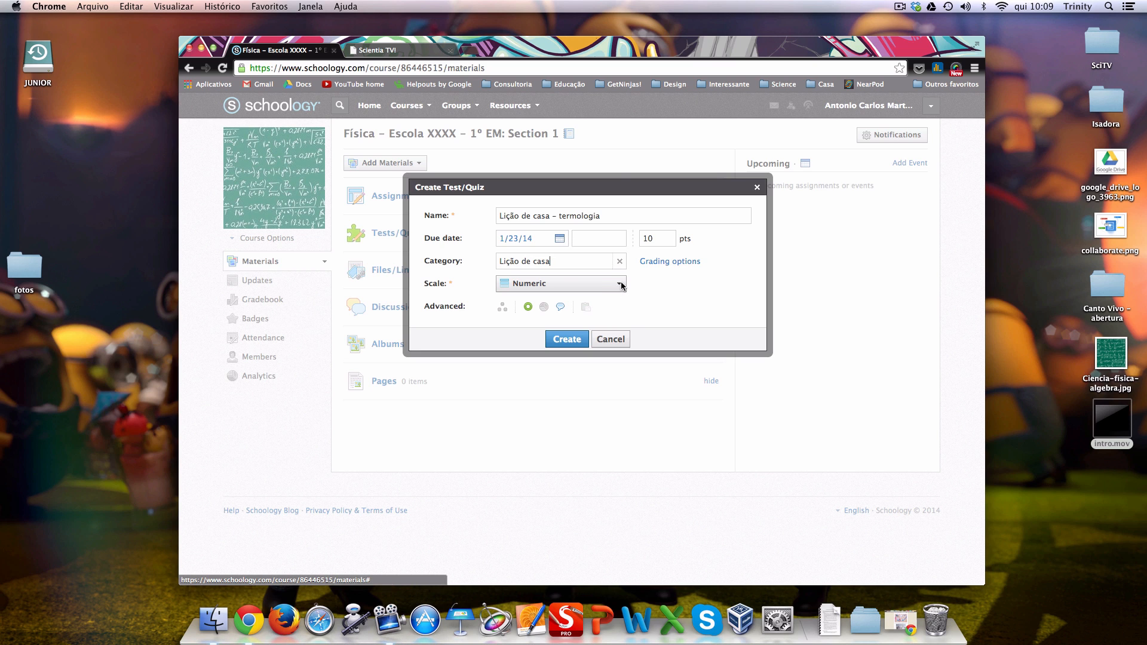
click(621, 285)
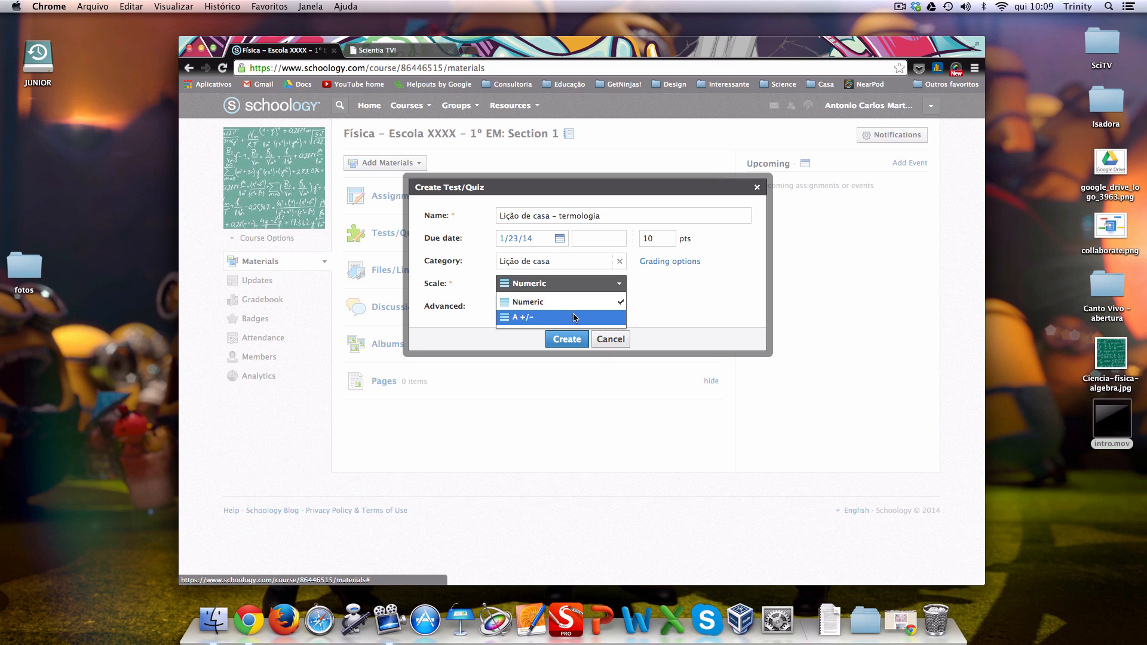
click(648, 293)
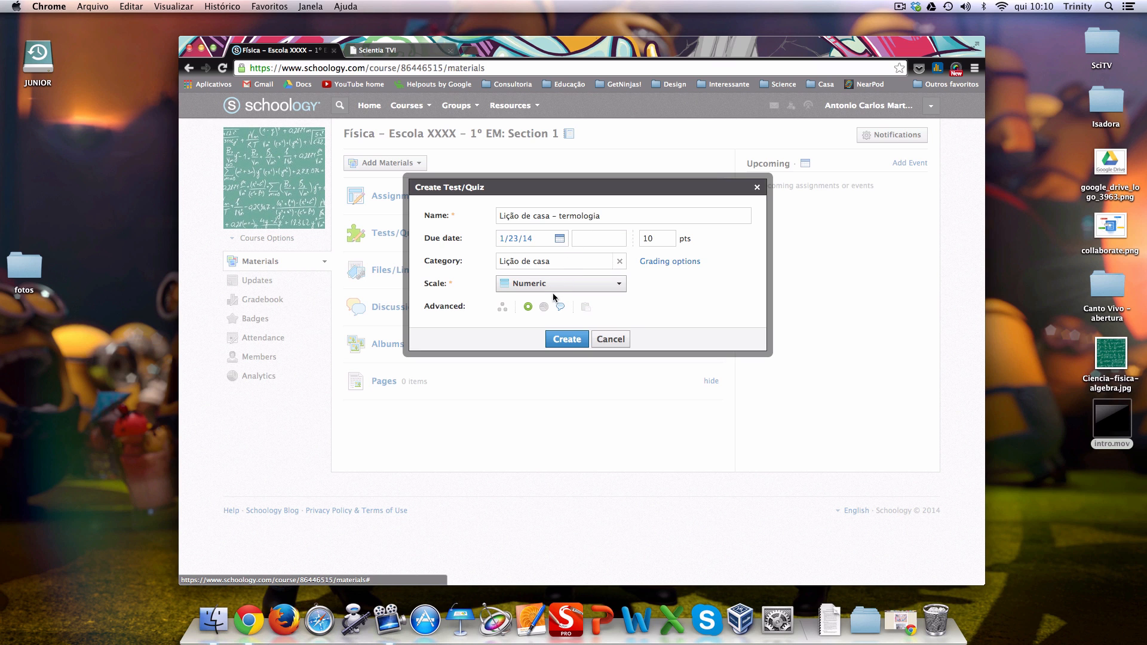
click(574, 341)
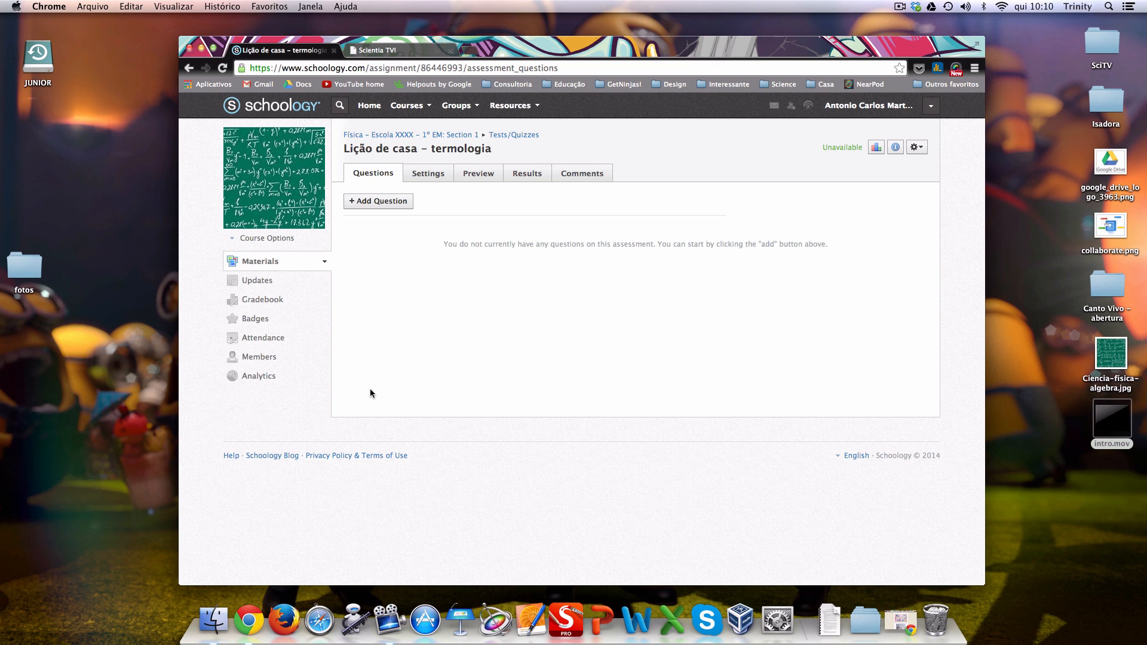
- In the quiz settings, enter the instructions "Todas as instruções para o aulo devem vir aqui." and center them
click(431, 174)
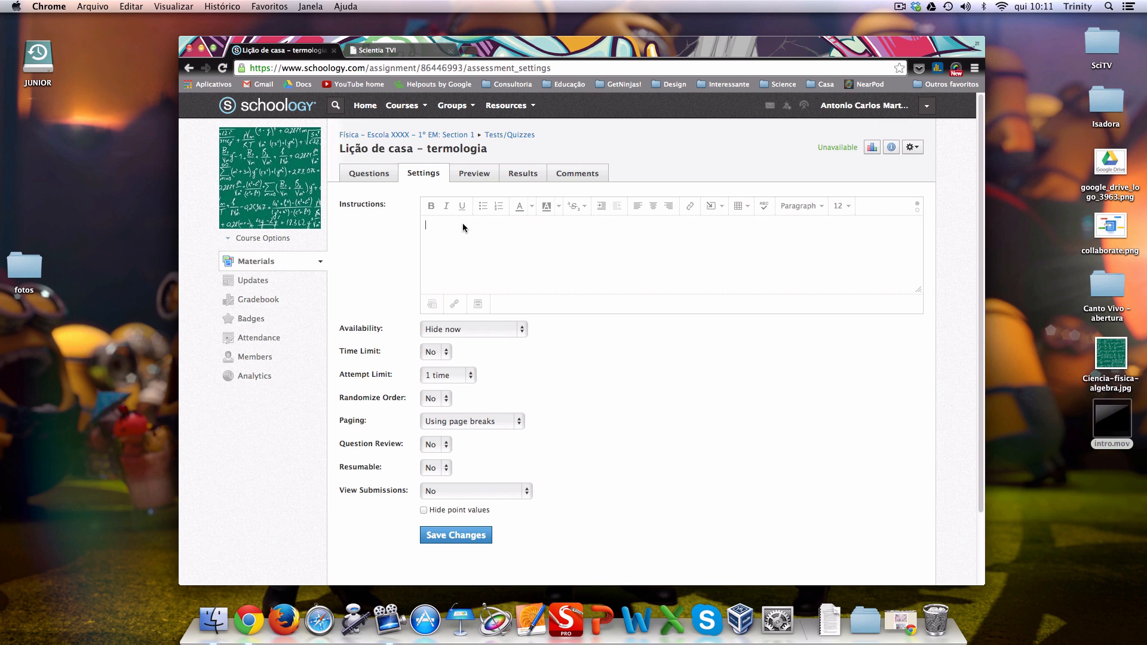
text(Todas as instruções para o aulo devem vir aqui.)
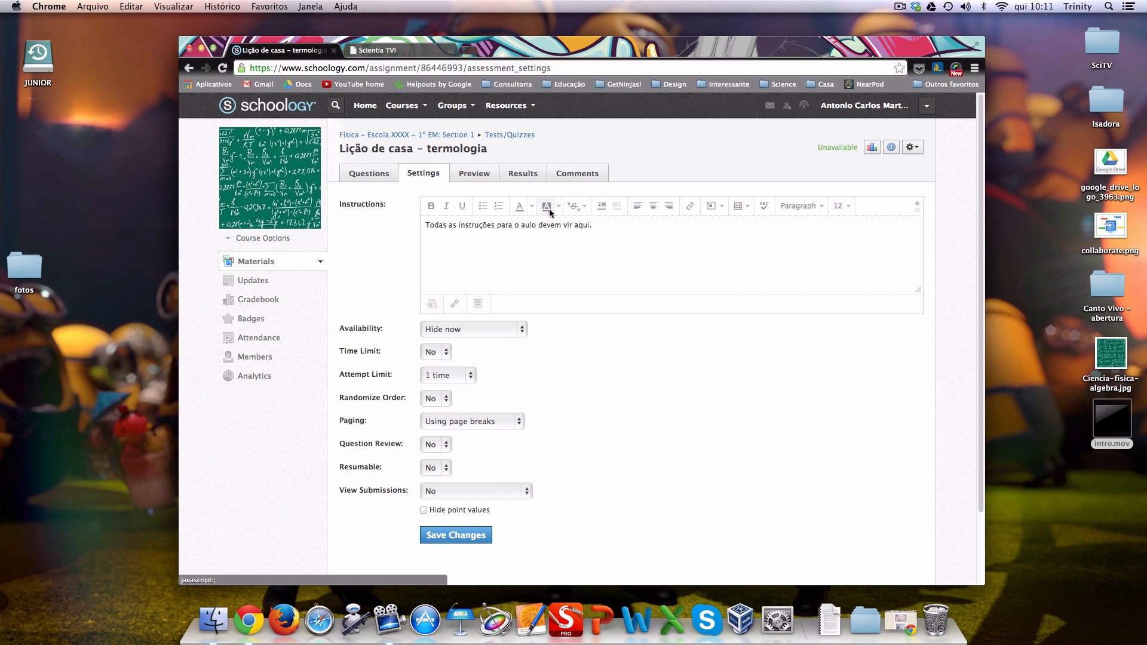
click(585, 207)
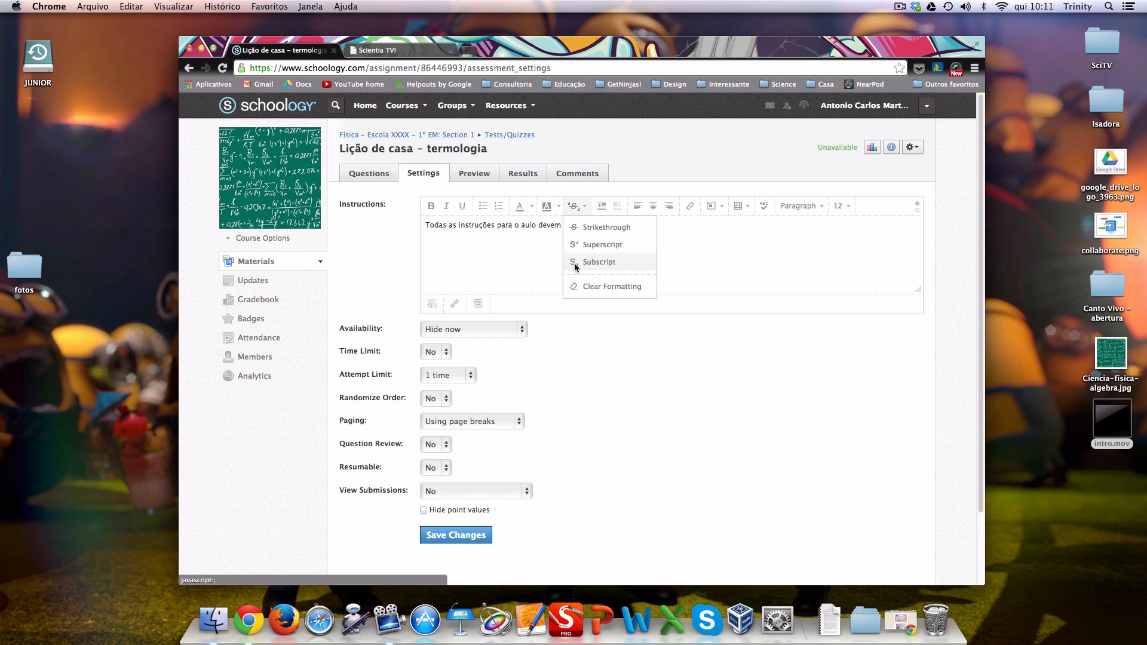
click(607, 208)
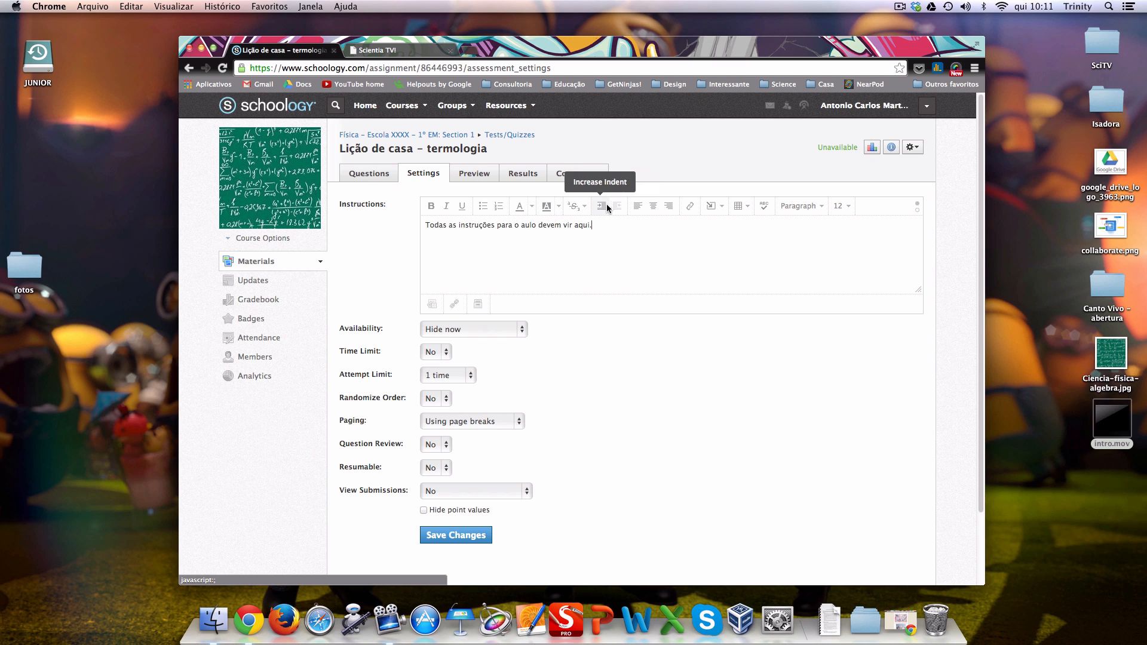
click(653, 206)
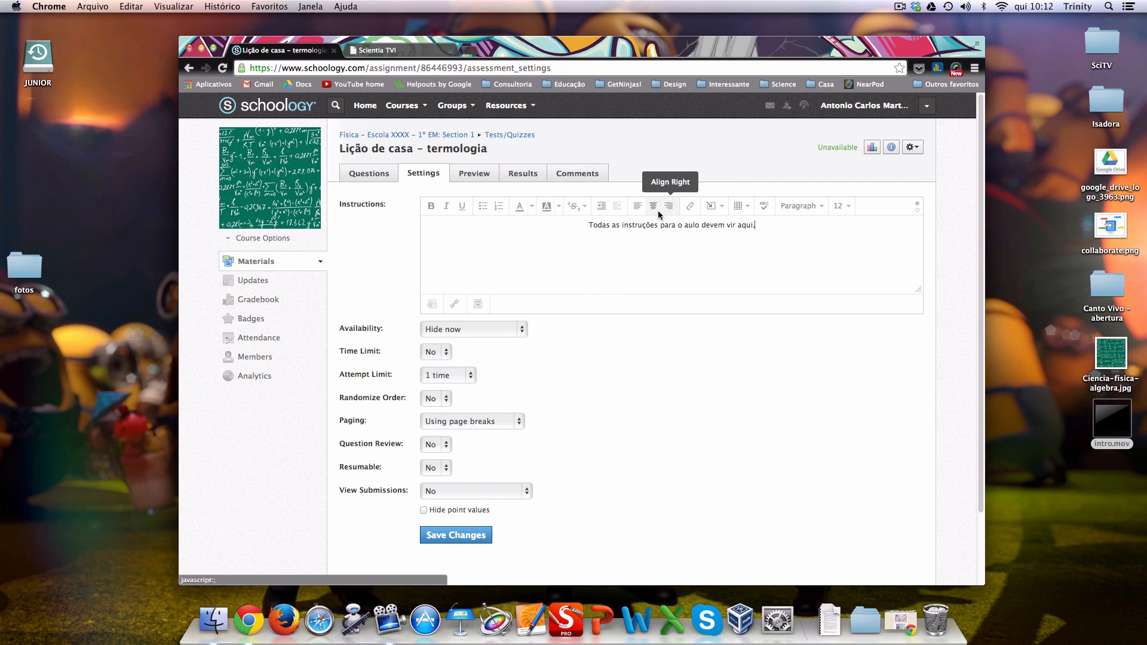
click(722, 206)
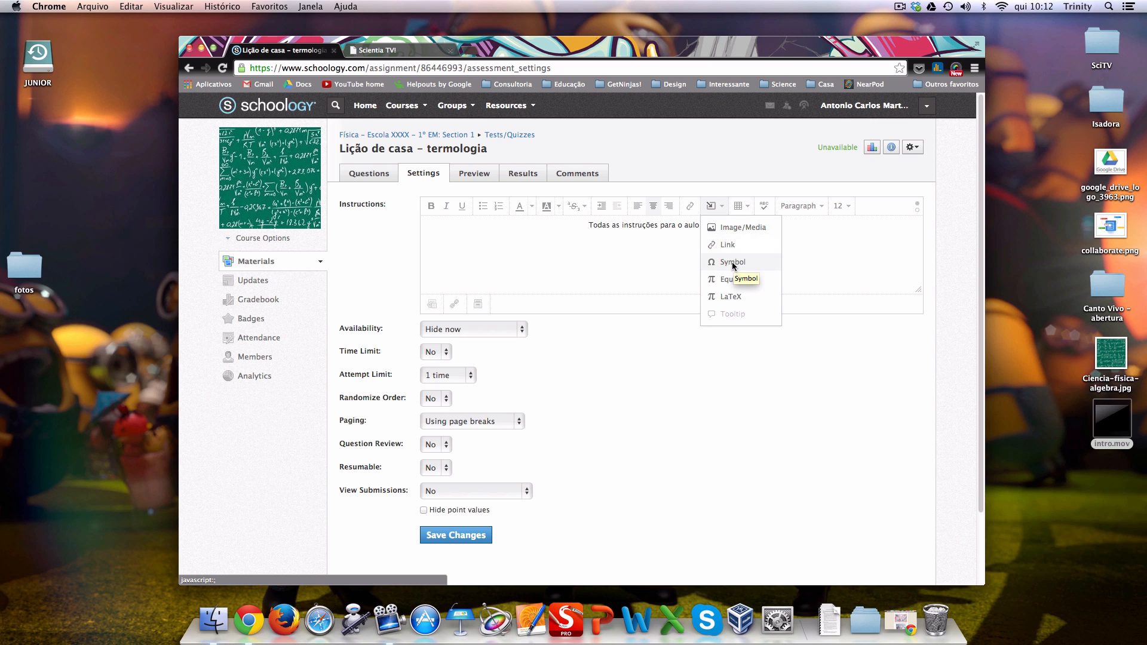
click(802, 242)
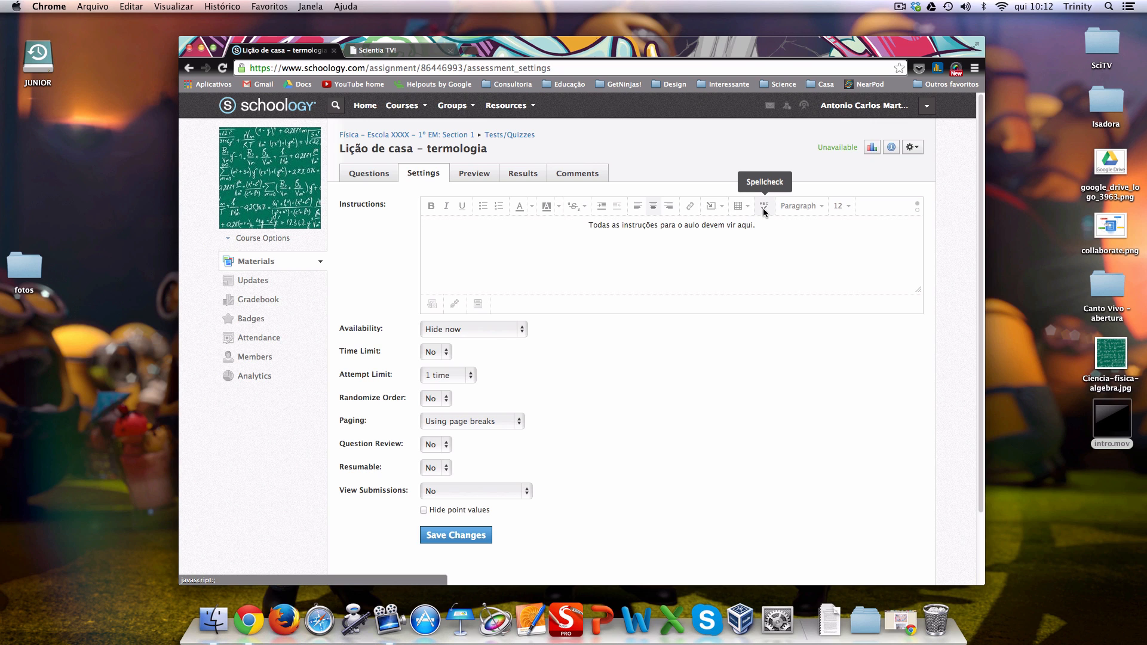
click(816, 207)
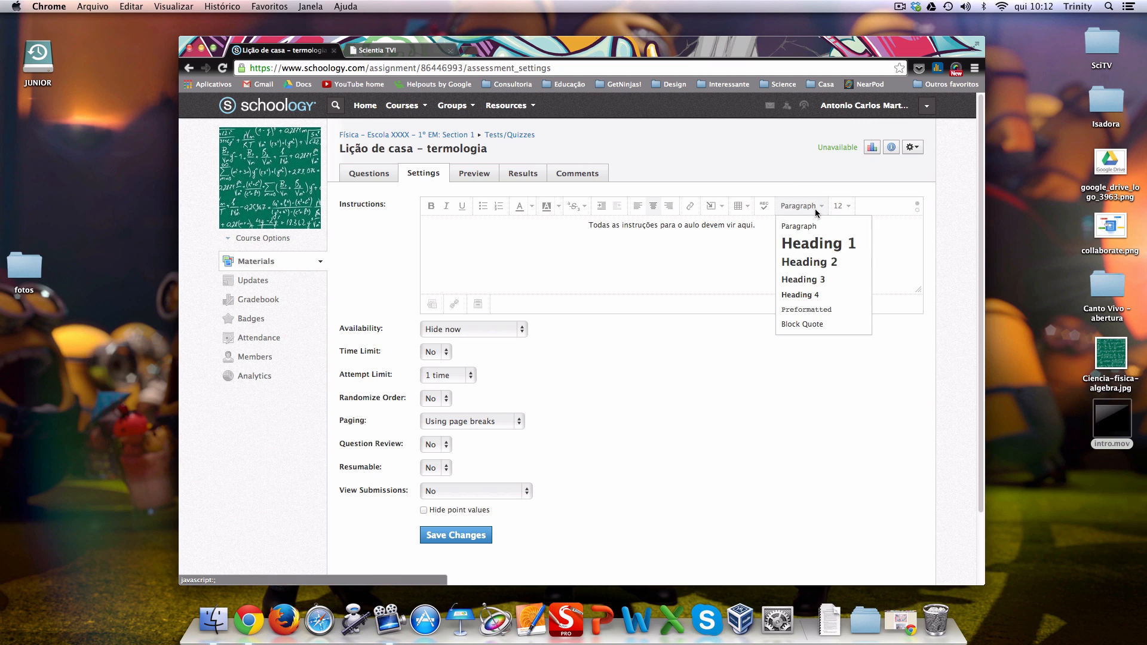
click(776, 241)
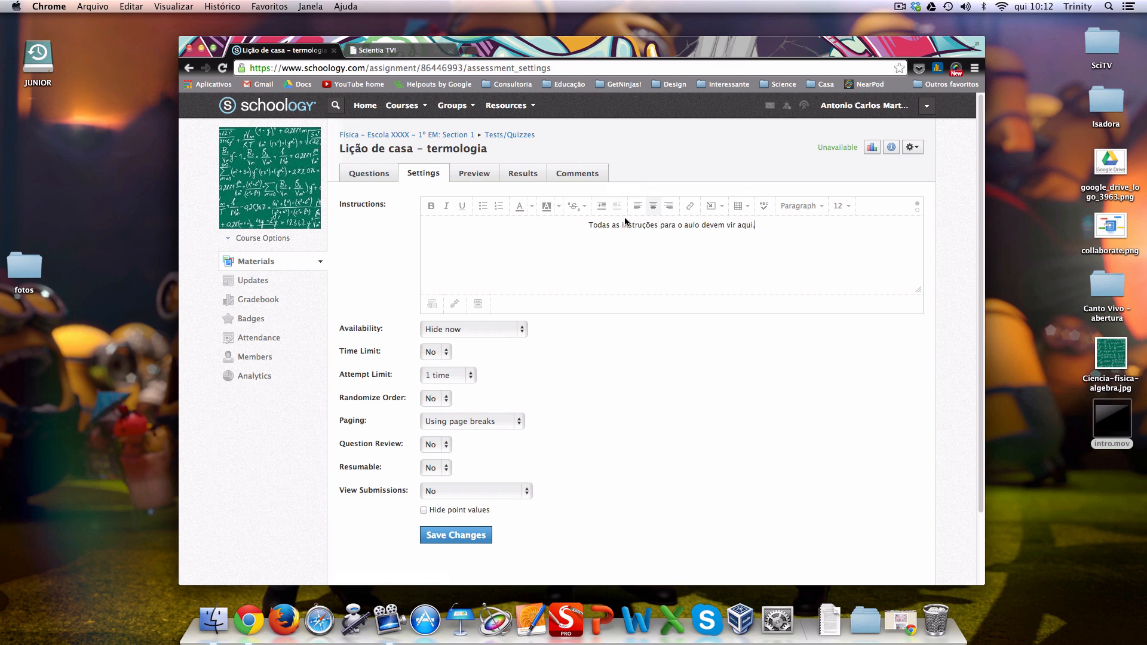
drag(579, 226, 741, 231)
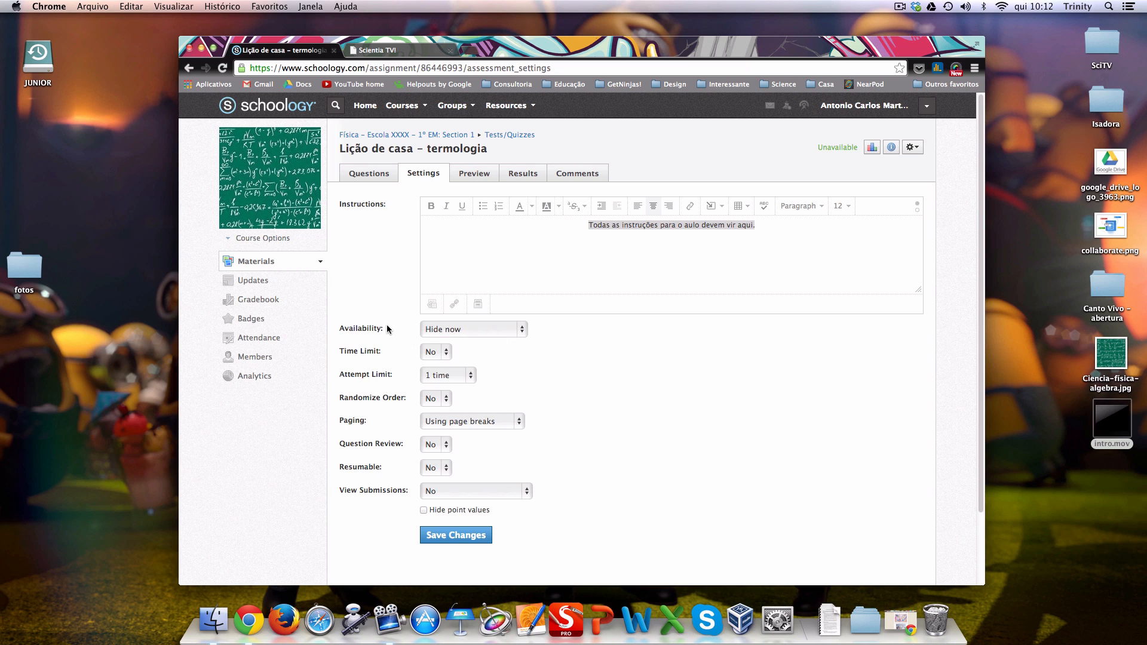
- Set the quiz availability to "Available from... until...", from 1/20/14 until 1/24/14
click(519, 330)
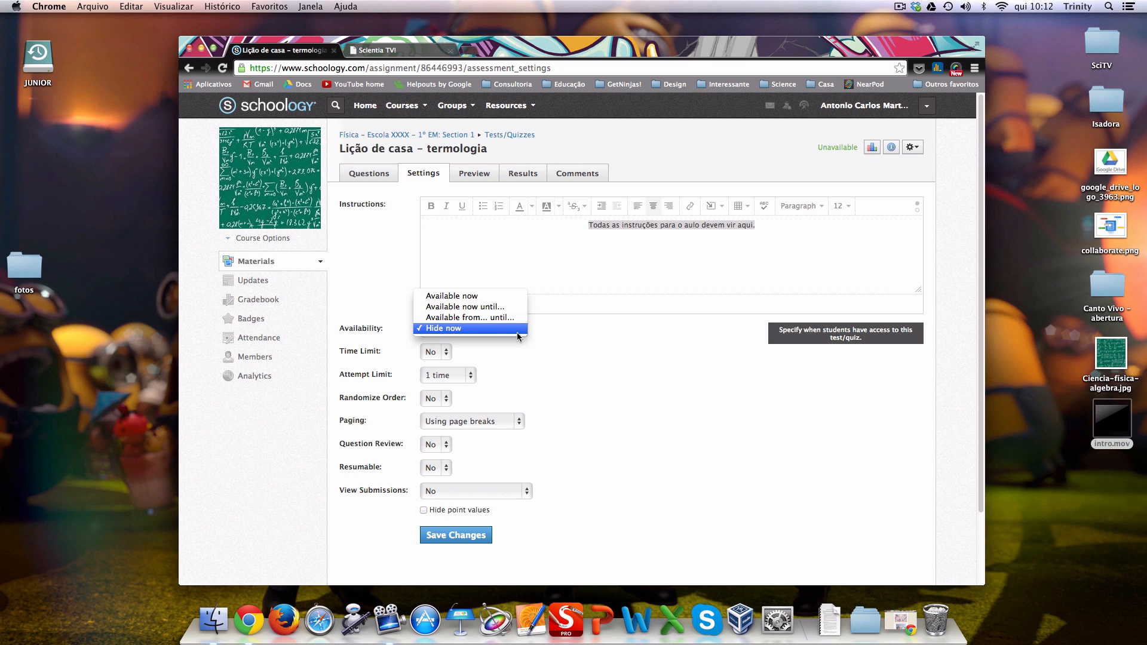
click(476, 318)
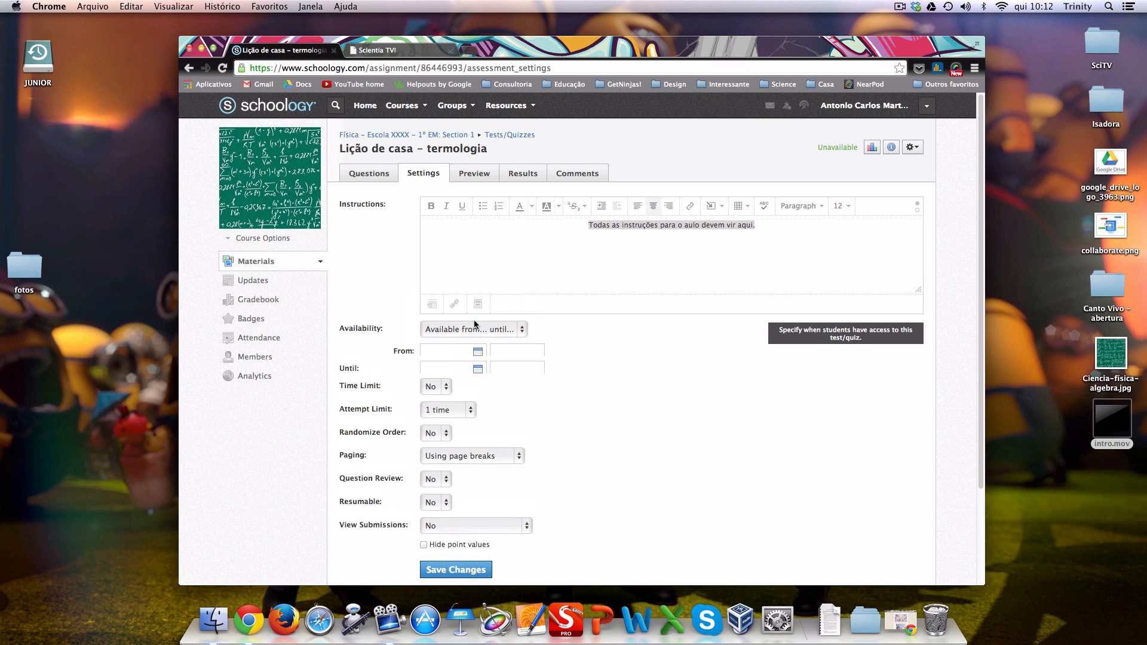
click(439, 351)
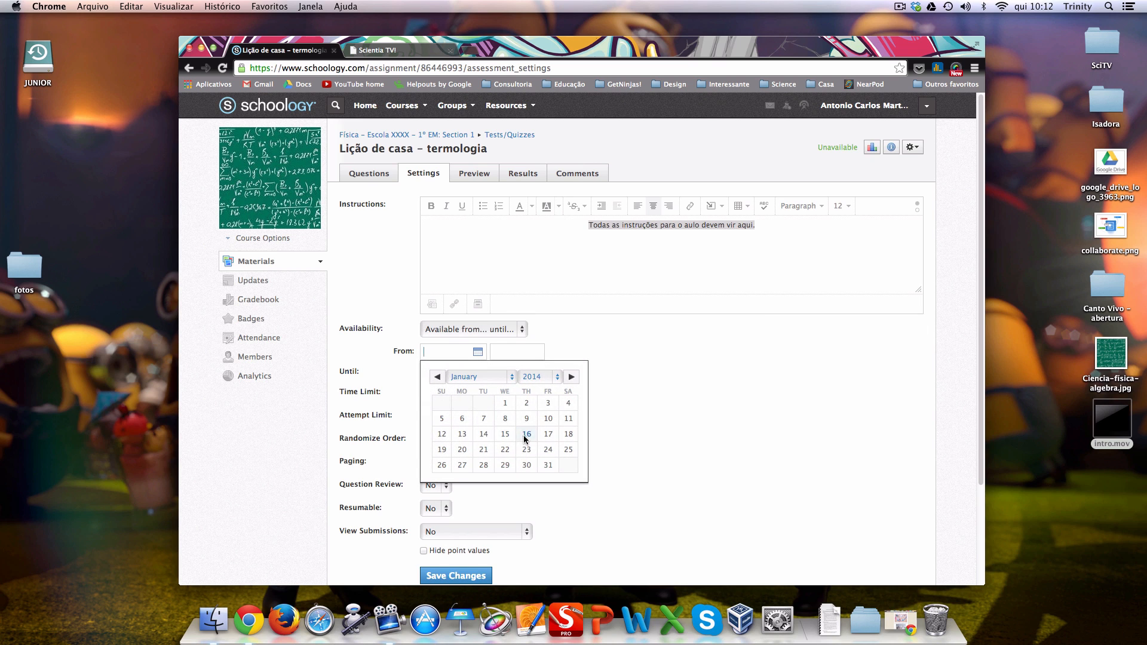
click(523, 438)
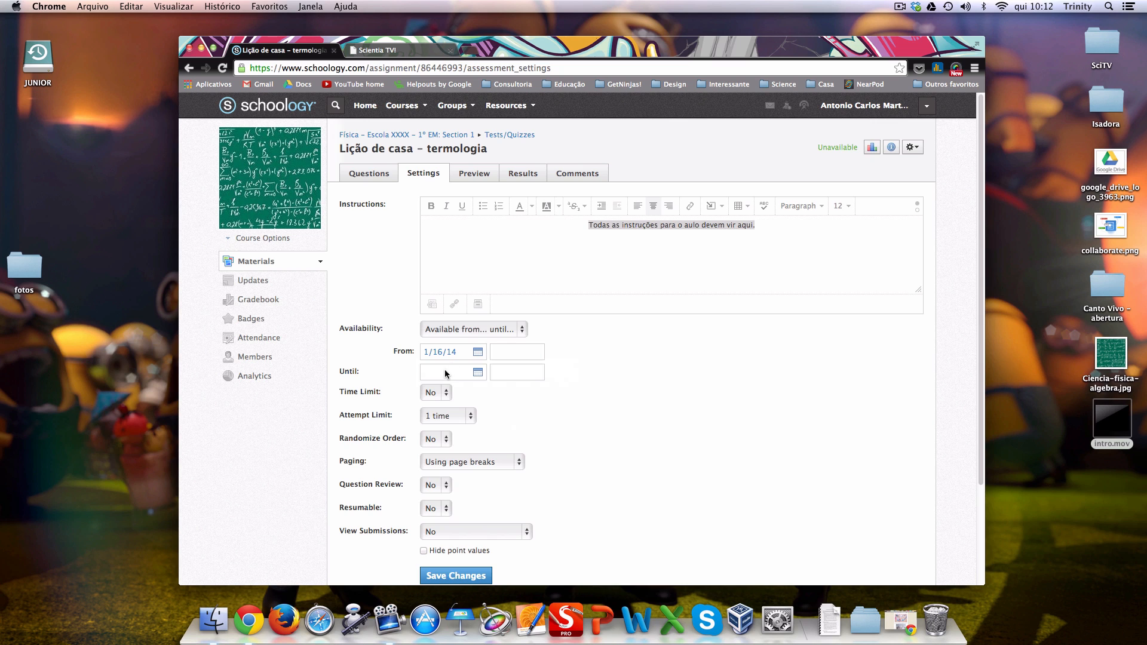
click(457, 350)
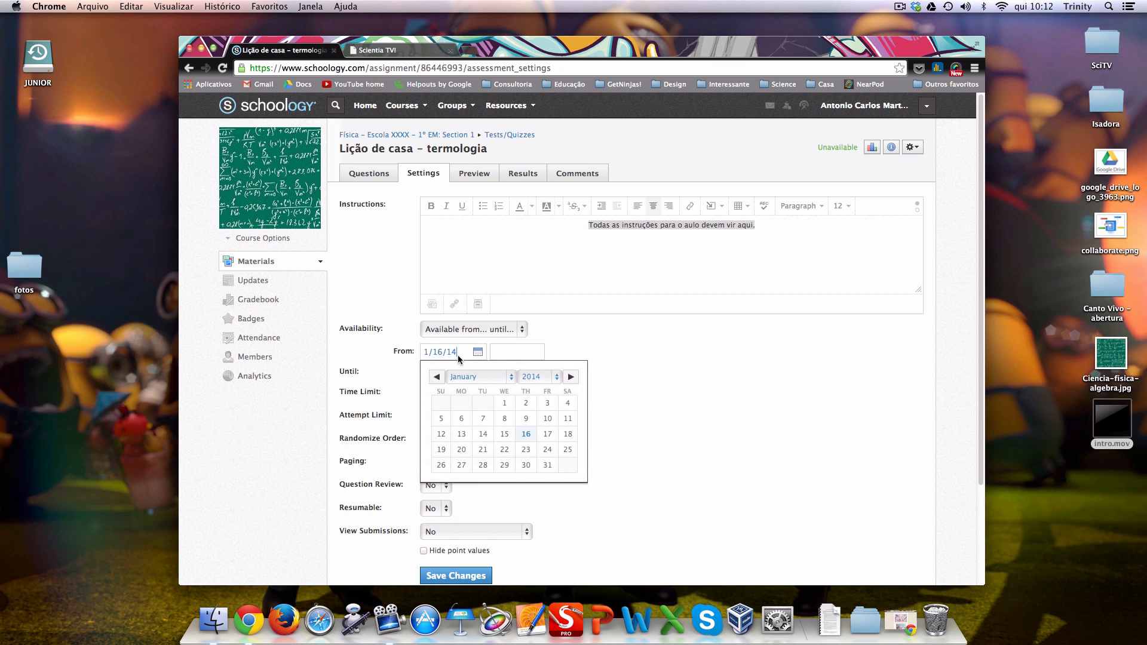
click(462, 451)
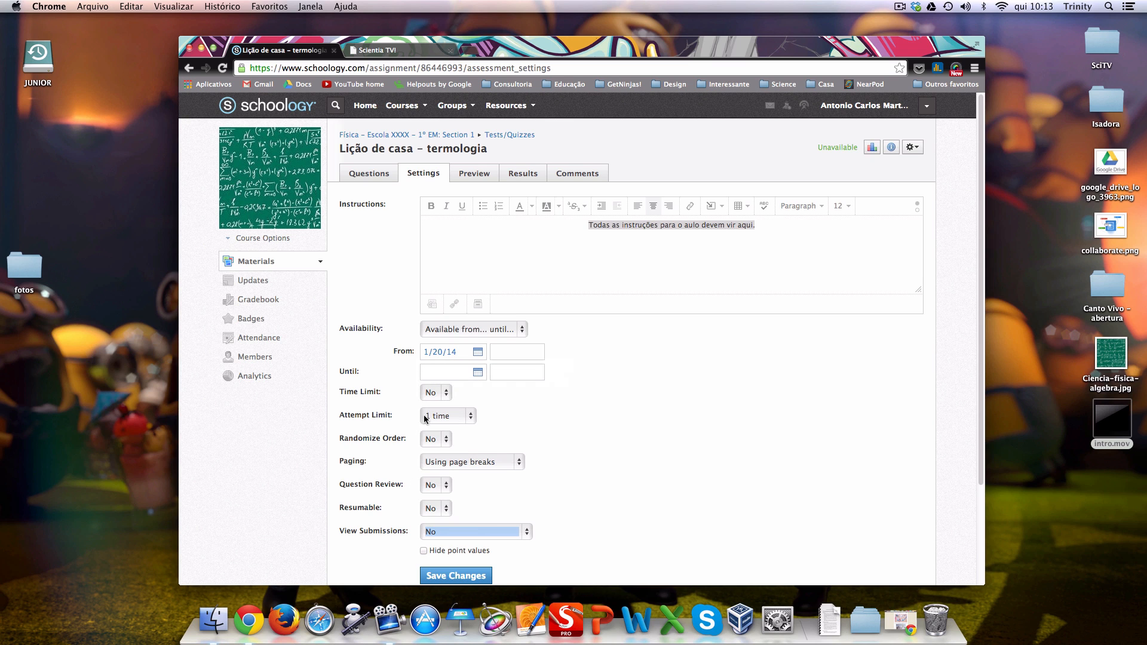
click(447, 371)
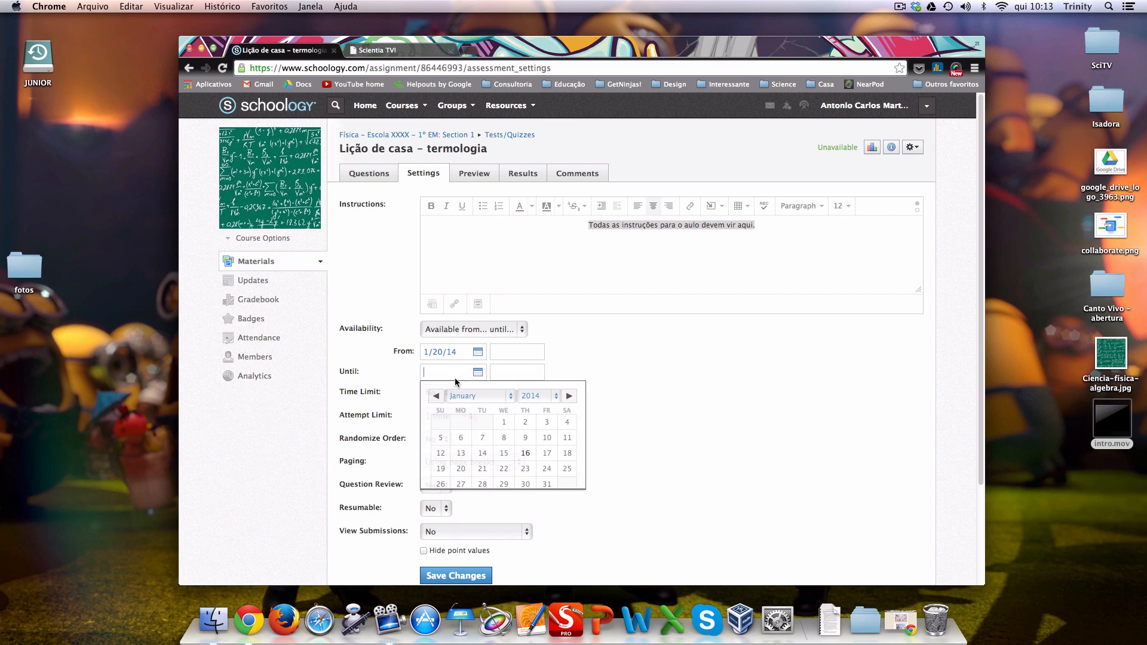
click(546, 471)
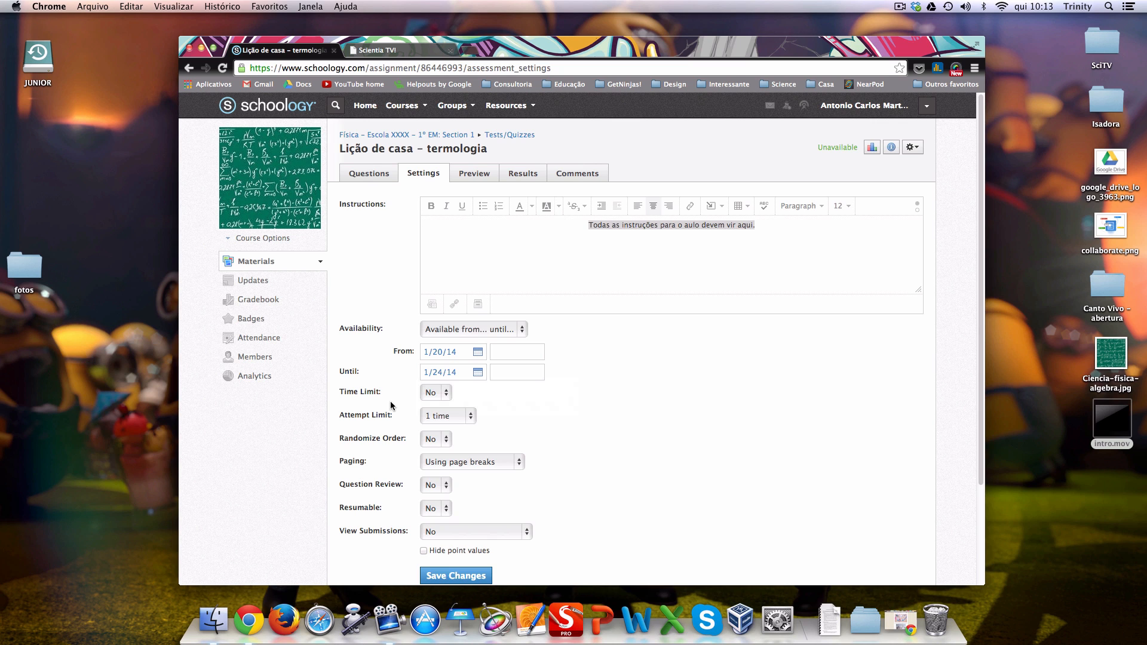
- Turn on the quiz's time limit and set it to 50 minutes
click(446, 392)
click(435, 406)
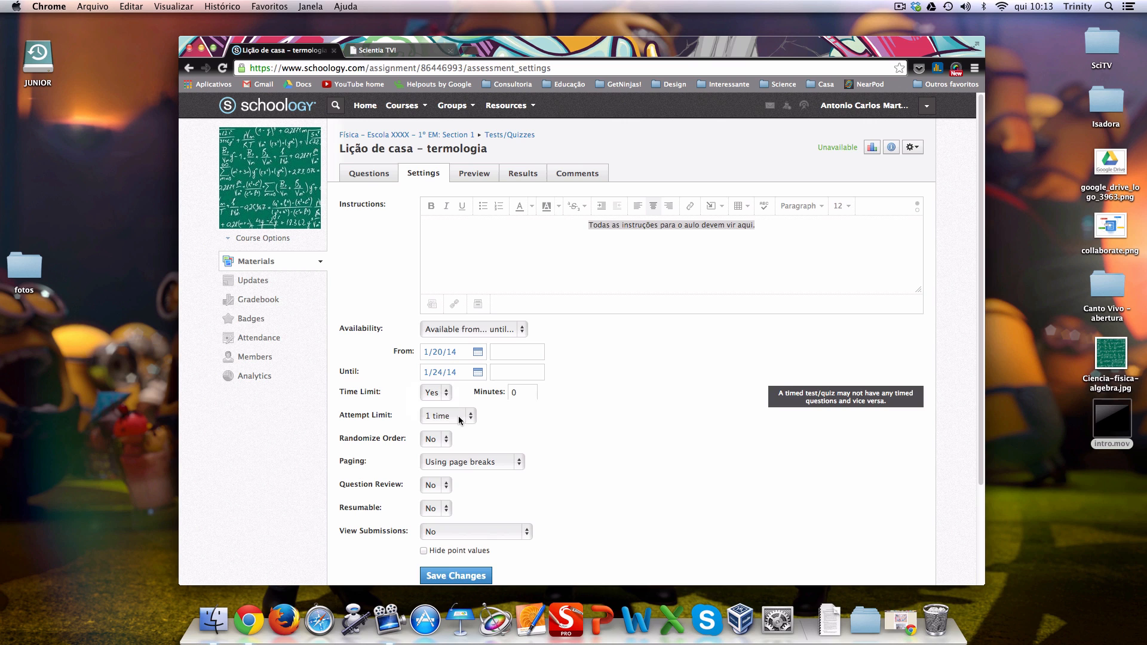
double_click(519, 392)
text(50)
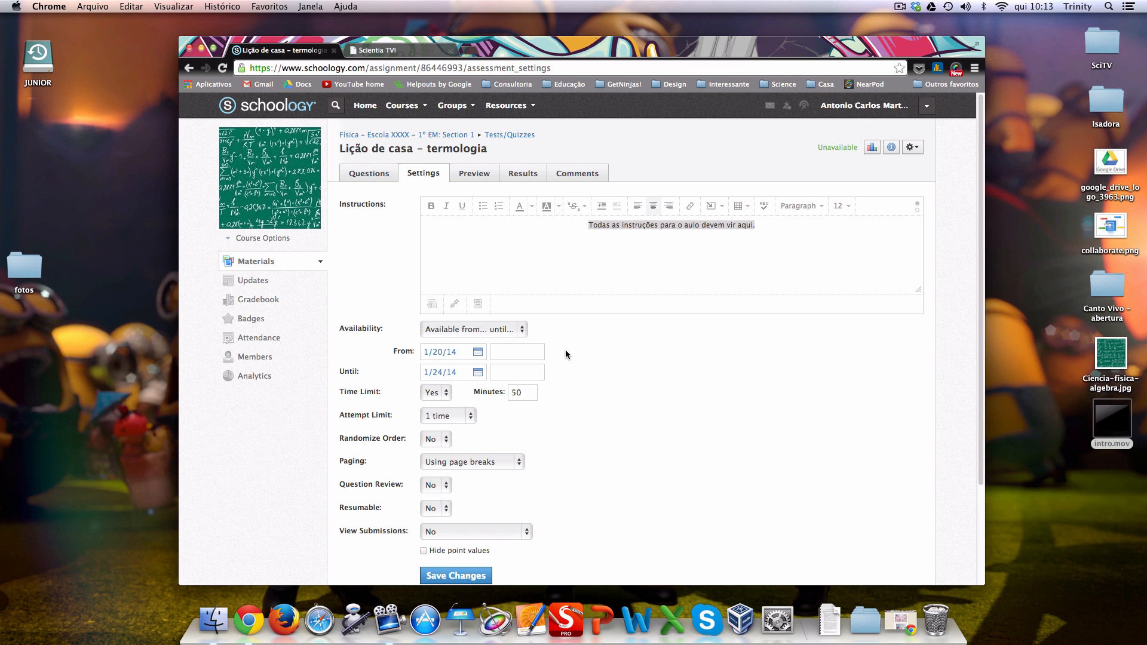
click(445, 394)
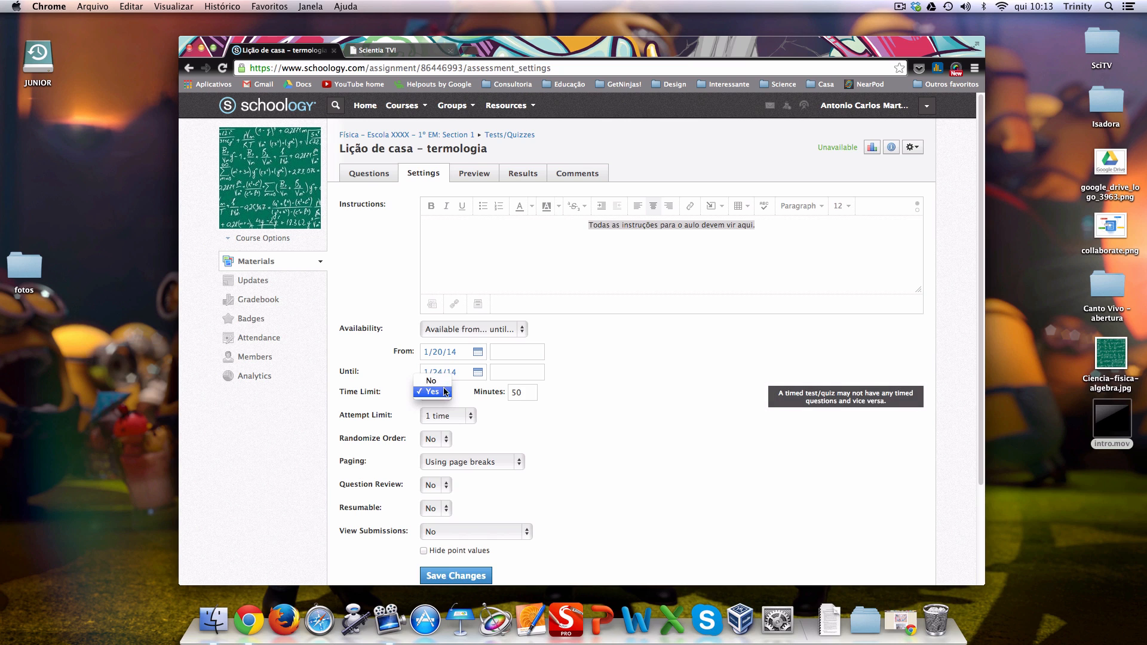
click(585, 391)
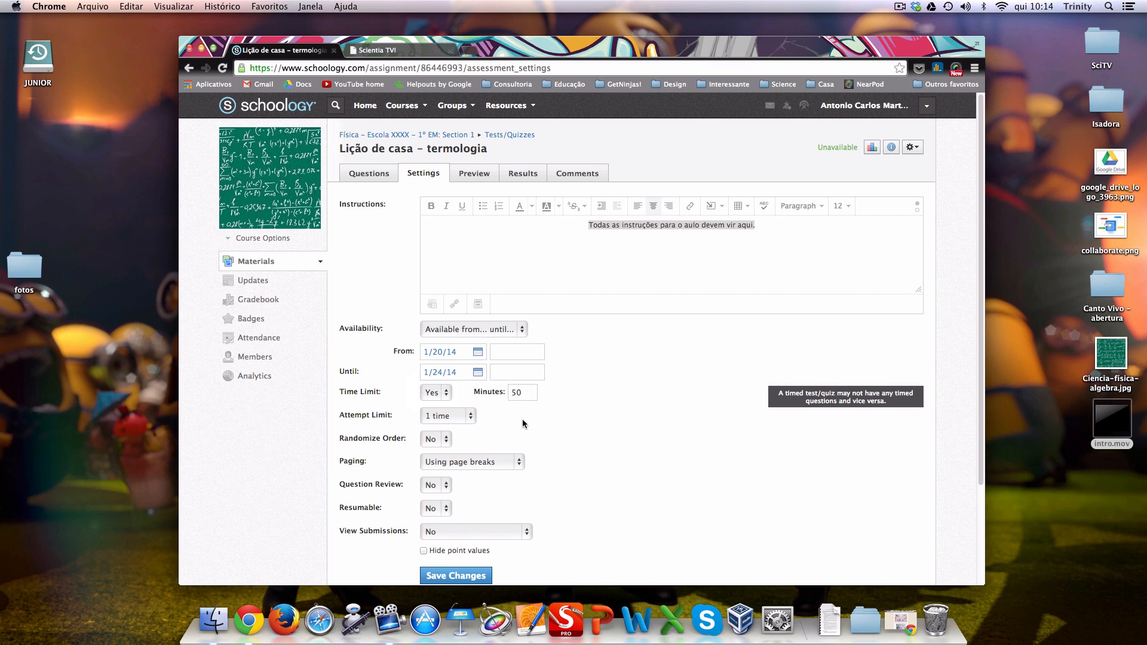
- Set the quiz's attempt limit to Unlimited and keep grading by highest score
click(465, 417)
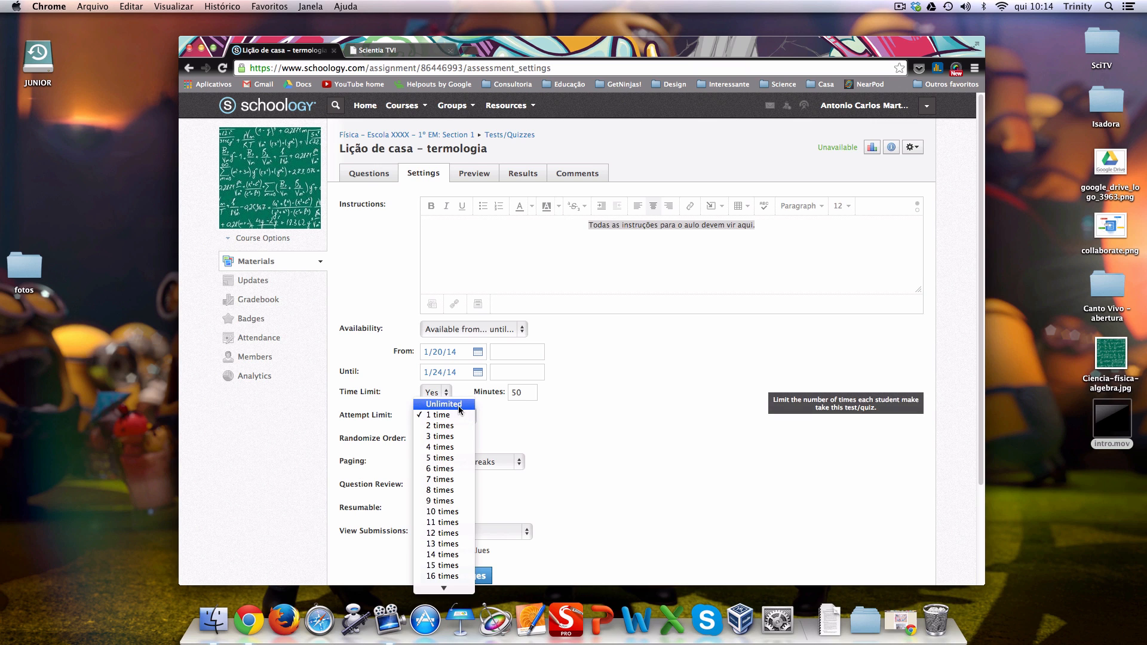
click(461, 405)
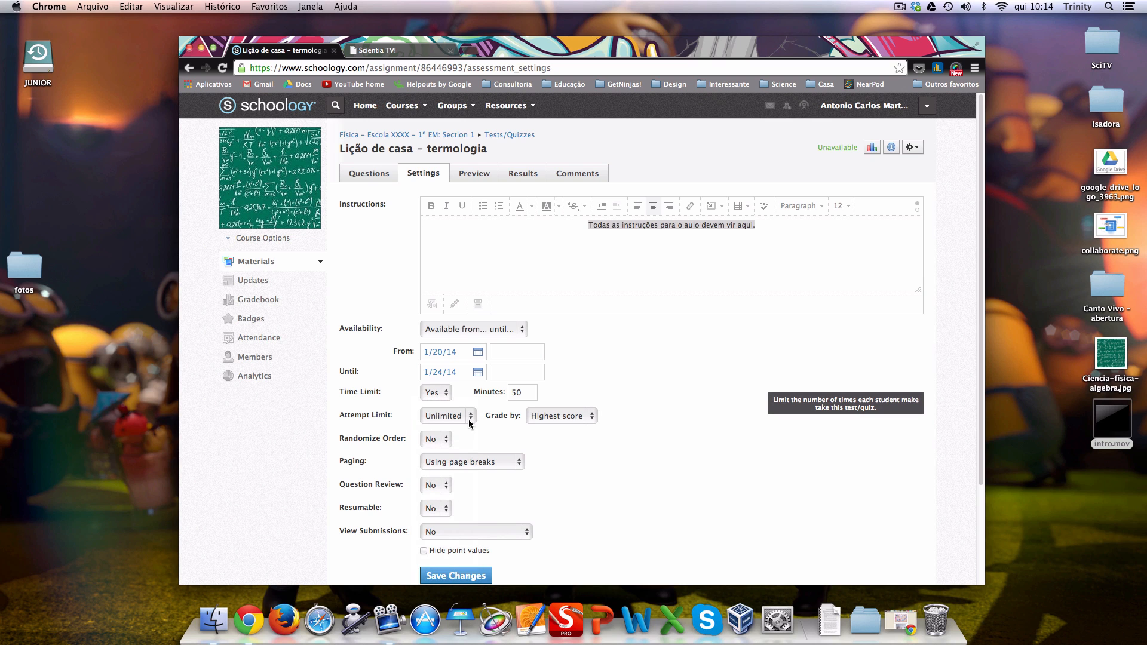
click(471, 417)
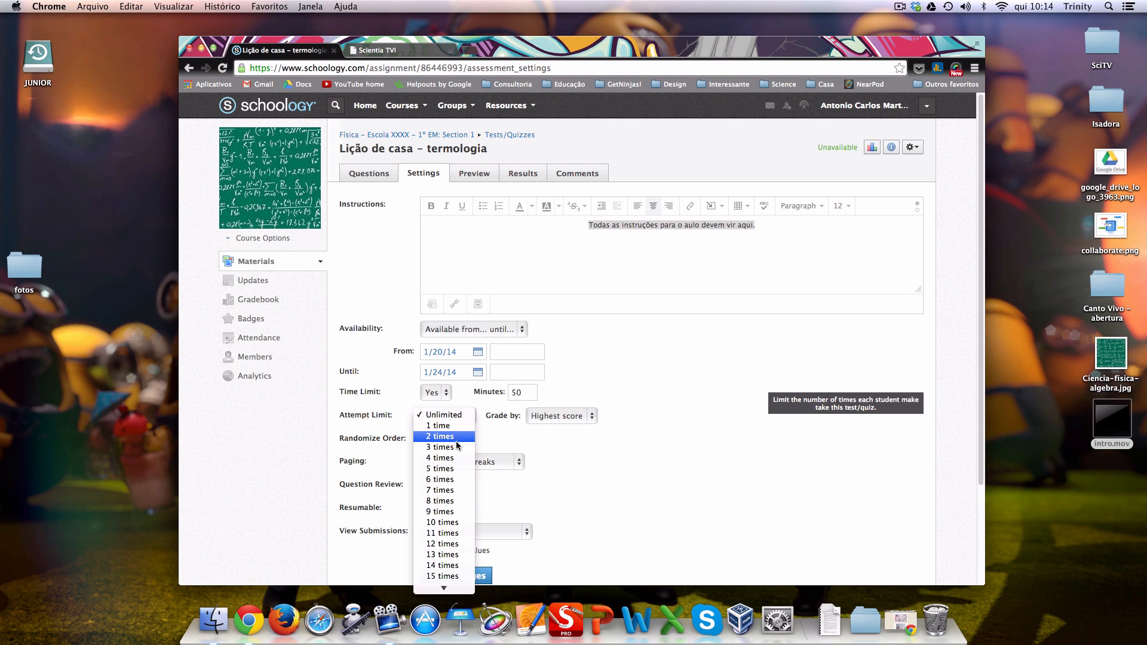
mouse_move(443, 588)
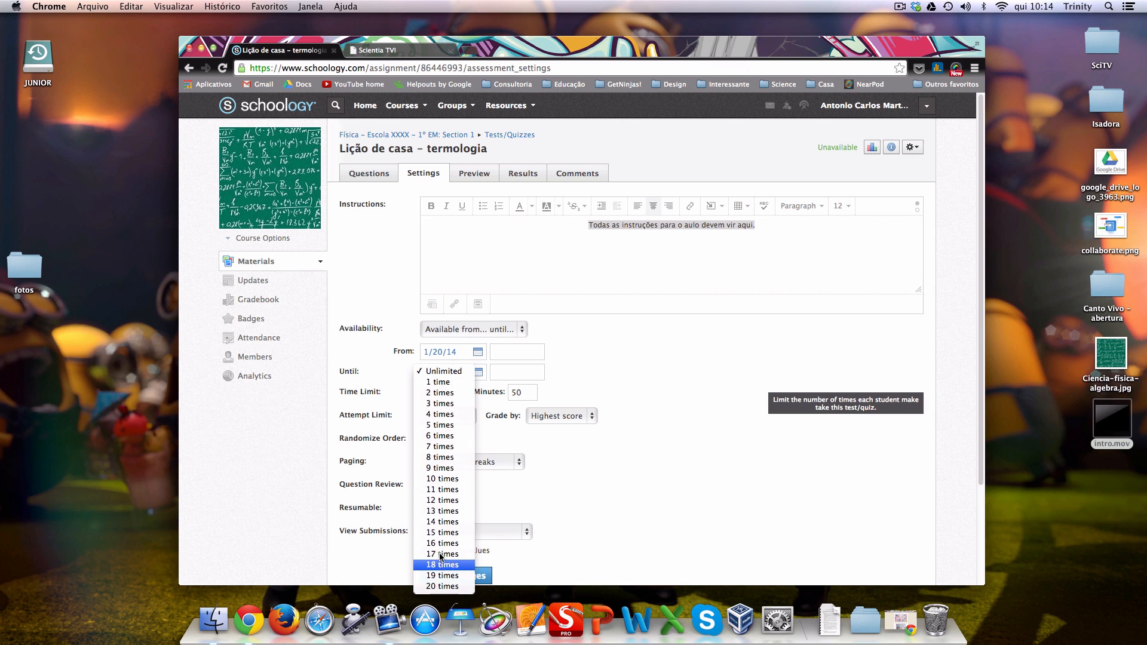
click(632, 377)
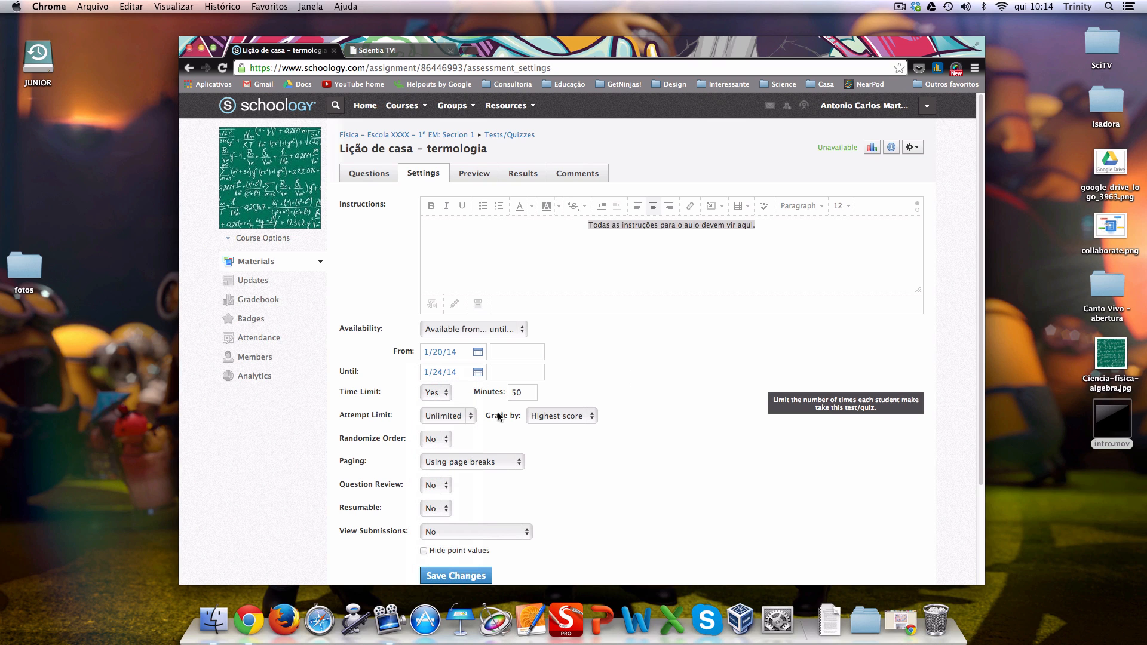
click(587, 416)
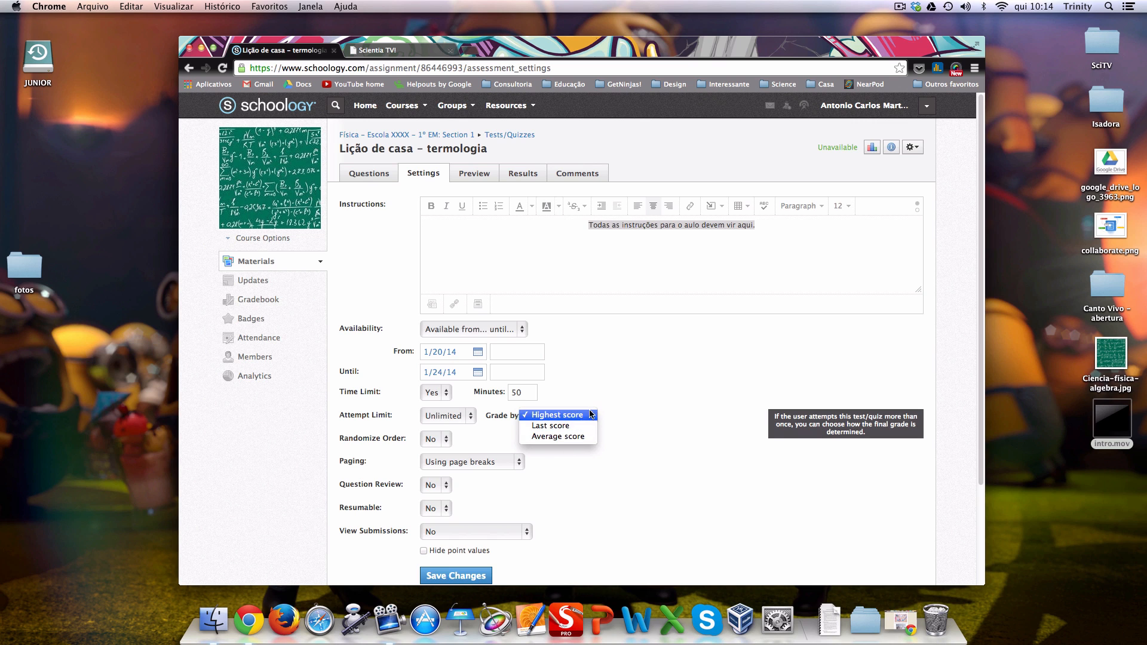
click(611, 387)
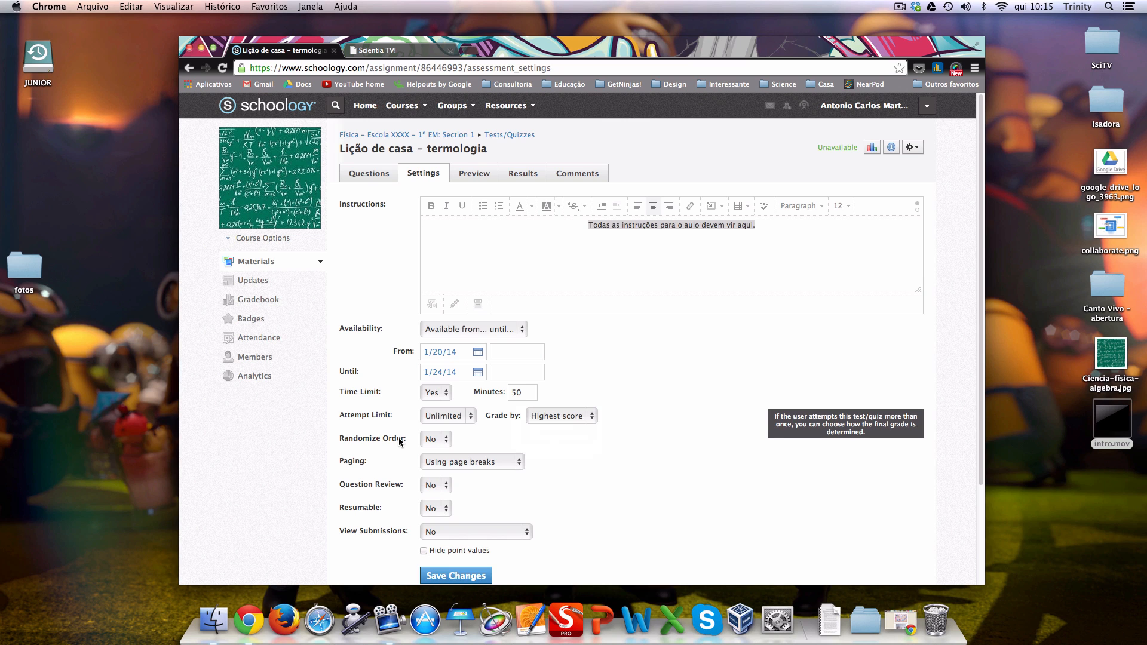
- Set Randomize Order to Yes for the quiz questions and keep paging on "Using page breaks"
click(442, 439)
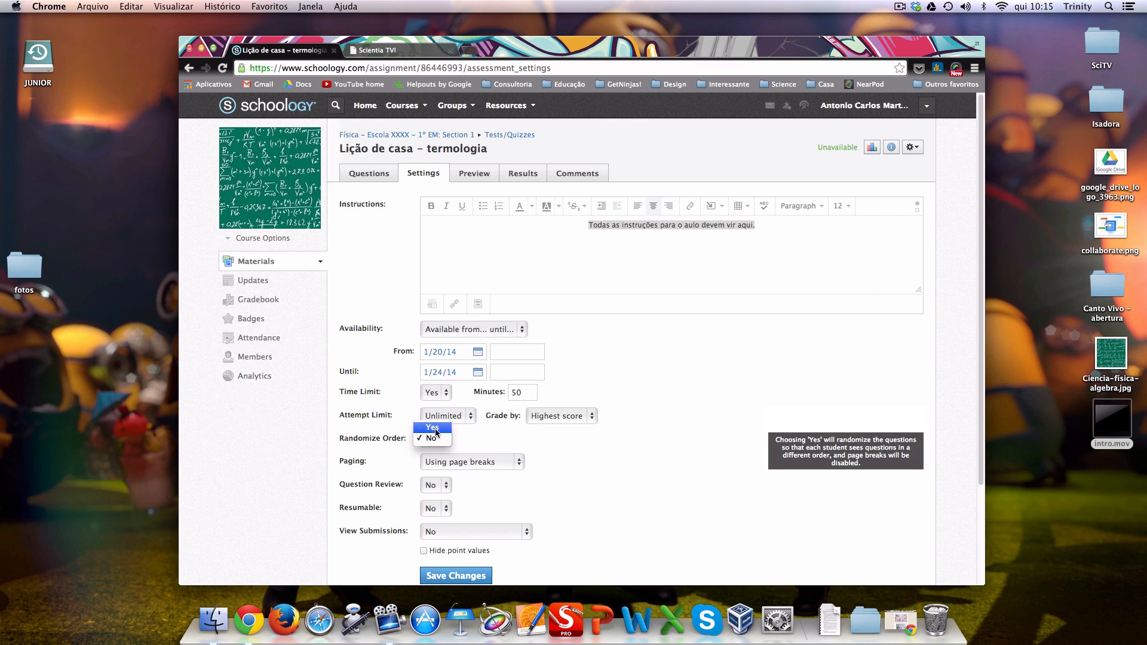
click(434, 428)
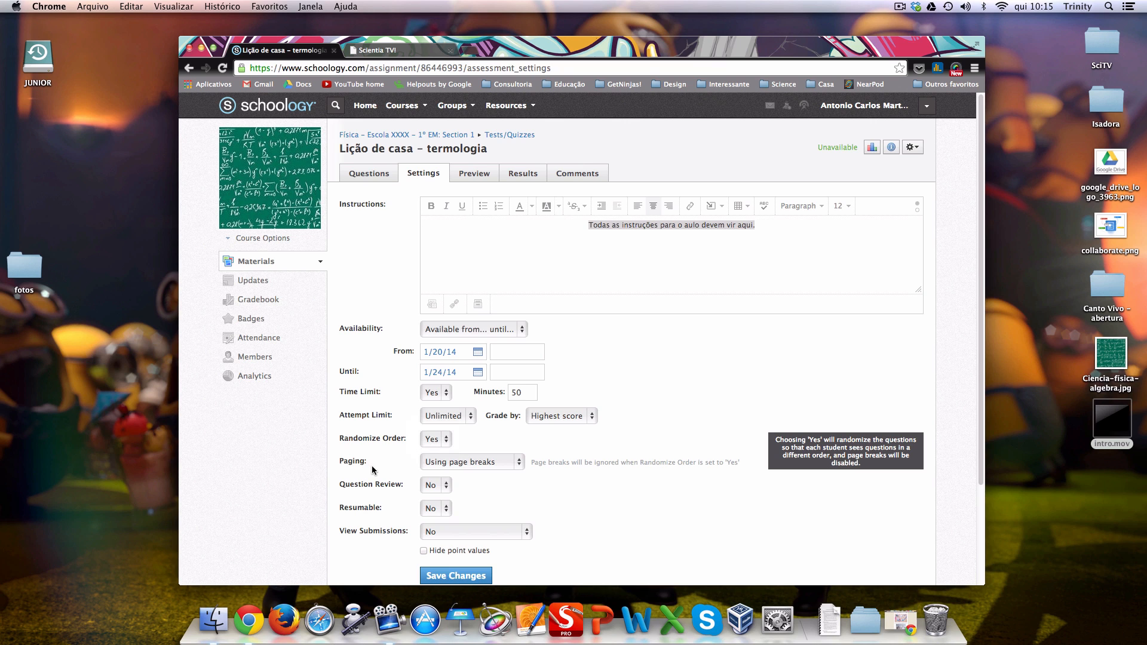
click(516, 463)
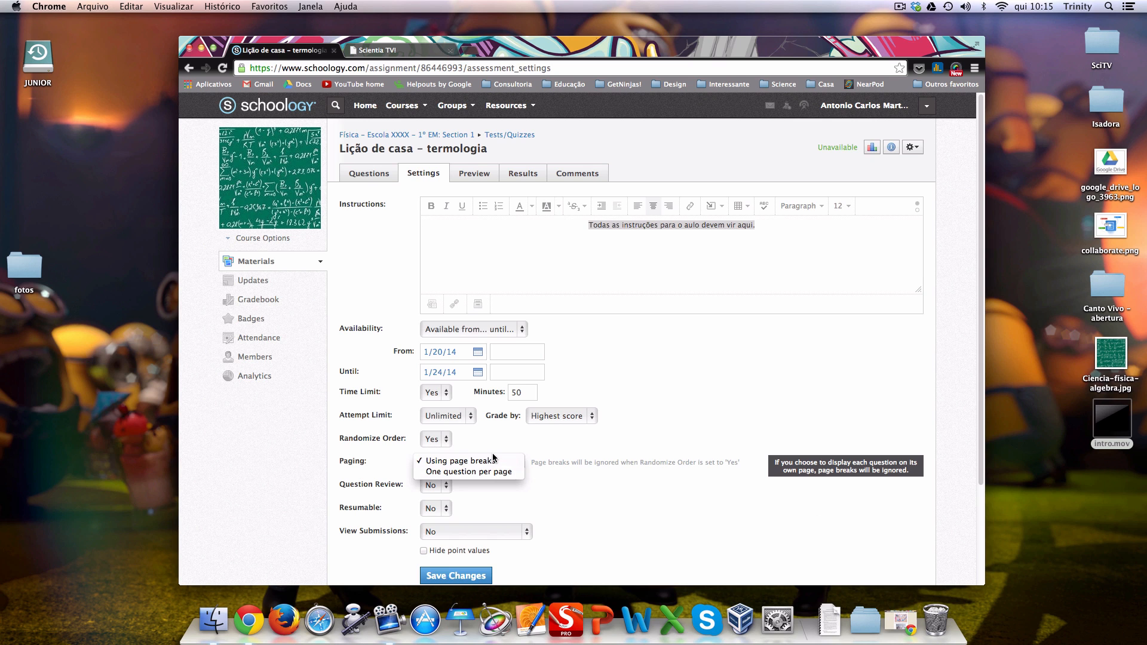
click(511, 449)
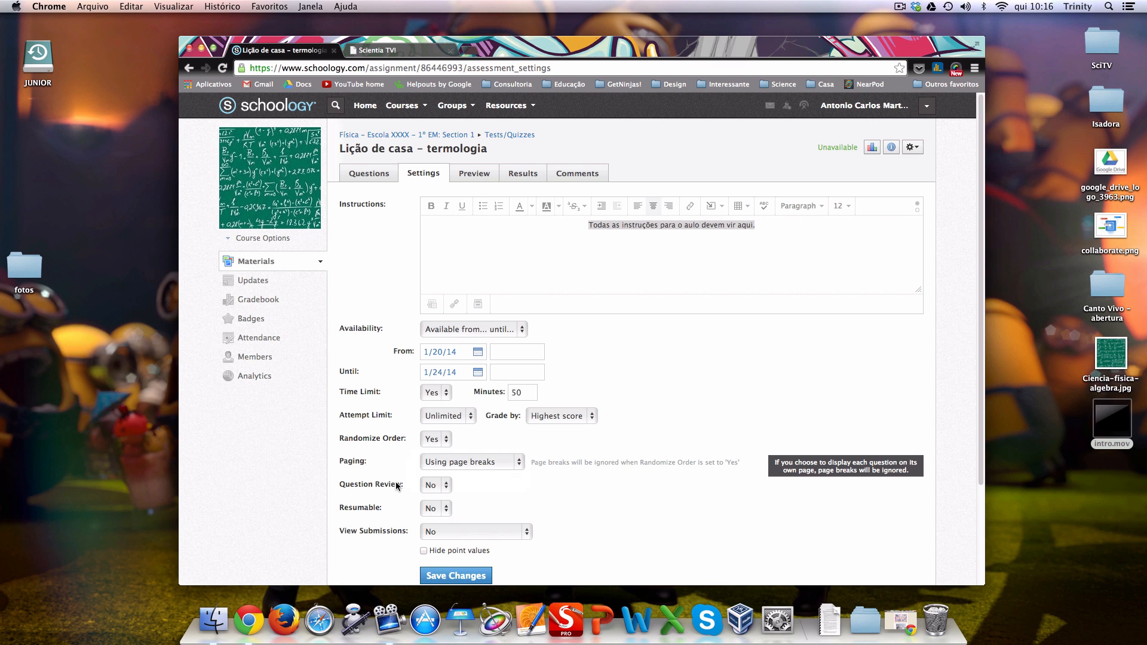
- Set the quiz's Question Review option to Yes
click(447, 485)
click(436, 500)
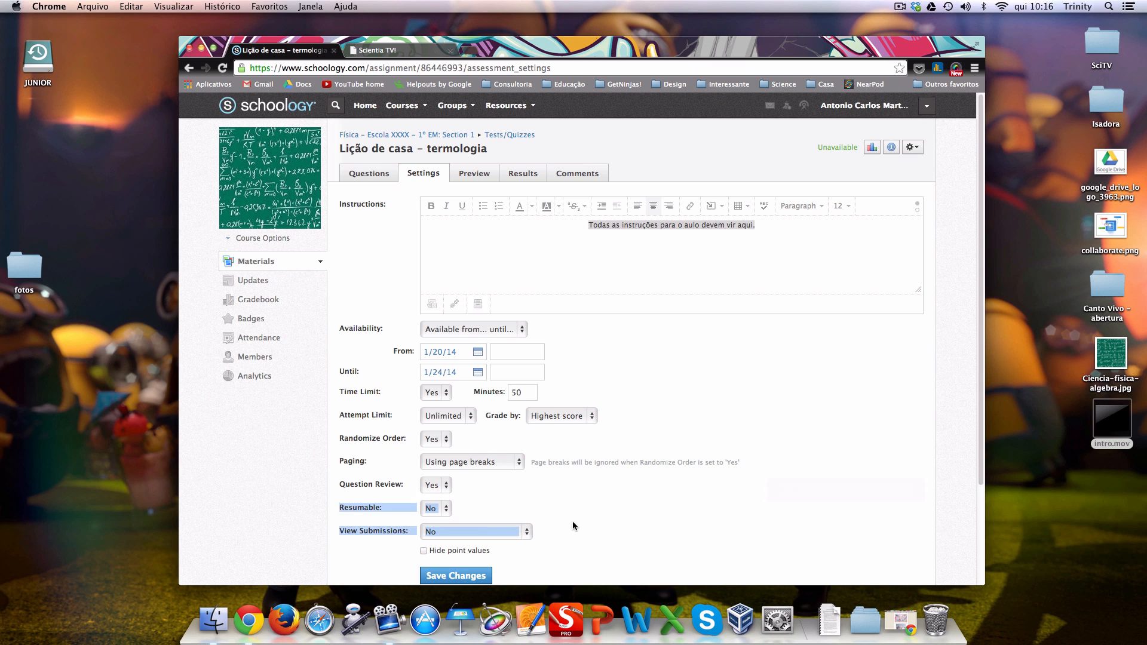
scroll(572, 521, down, 3)
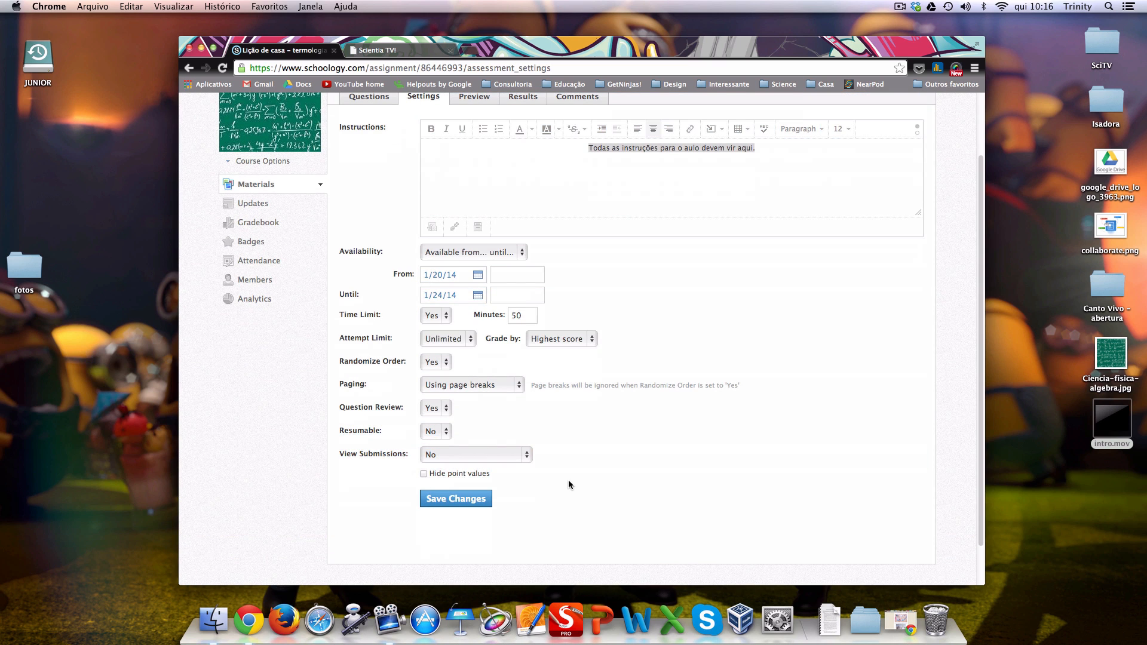
- Set the quiz's View Submissions option to "Yes with correct answers" and save the settings
click(527, 455)
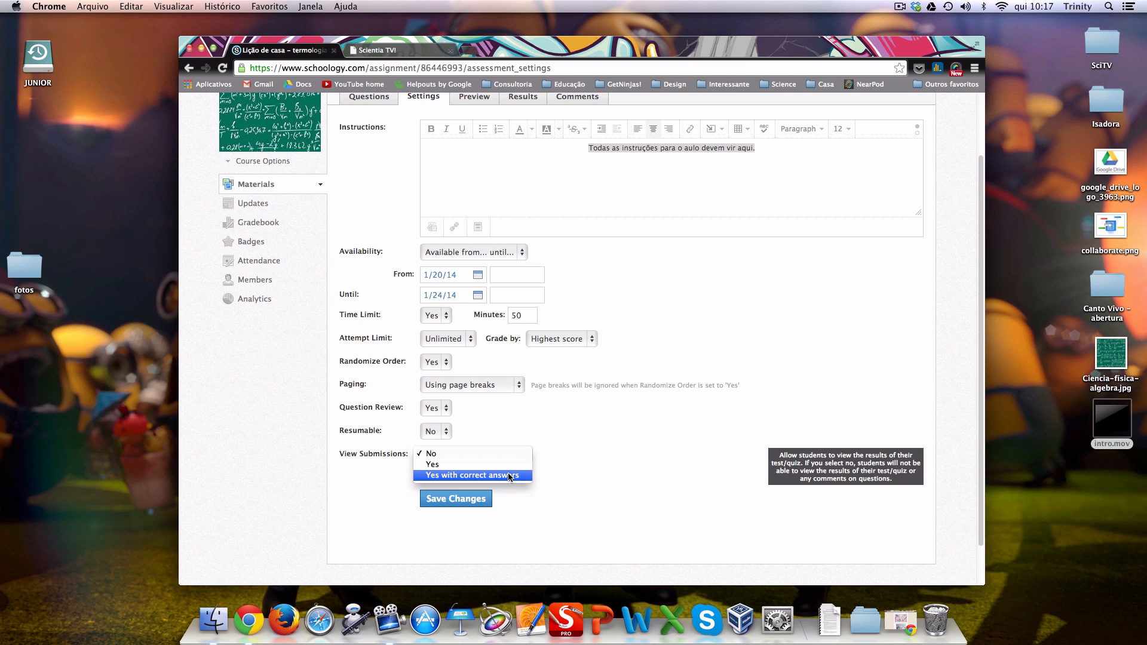
click(516, 478)
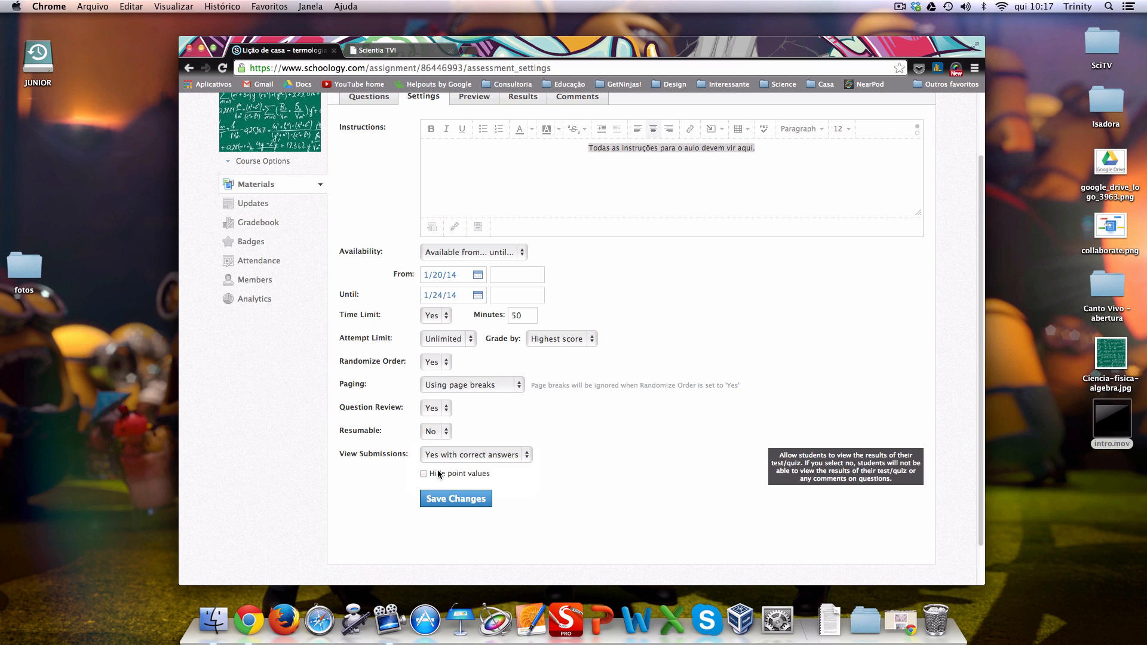
click(443, 504)
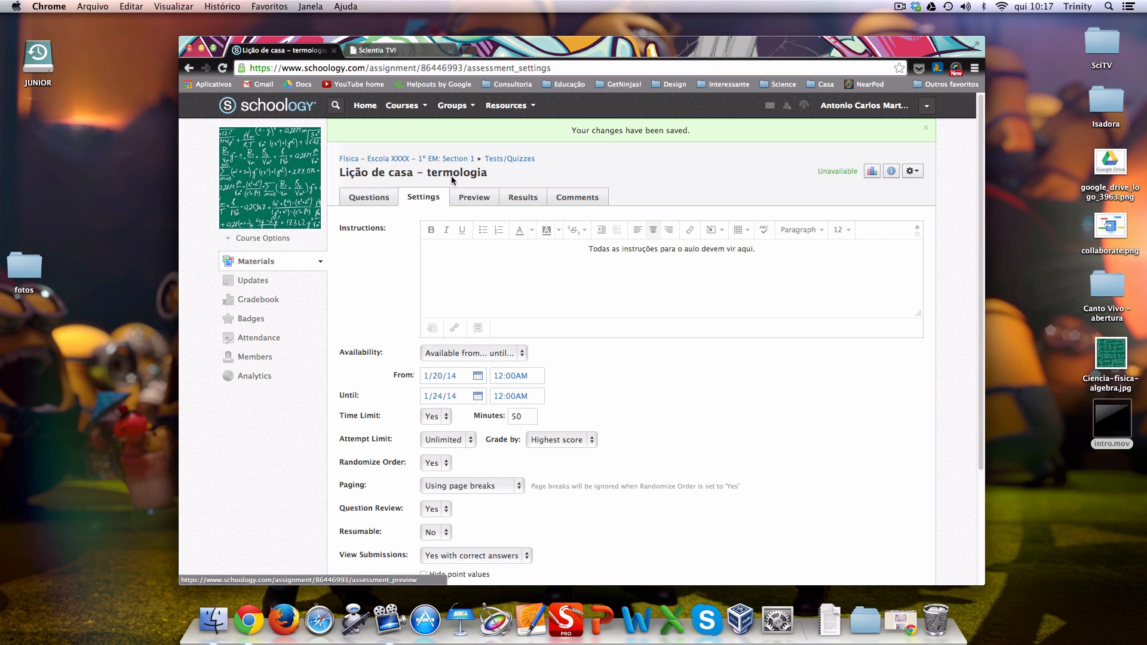
- Start a True/False question on the quiz with the text: Marque a alternativa como sendo "verdadeiro"
click(368, 197)
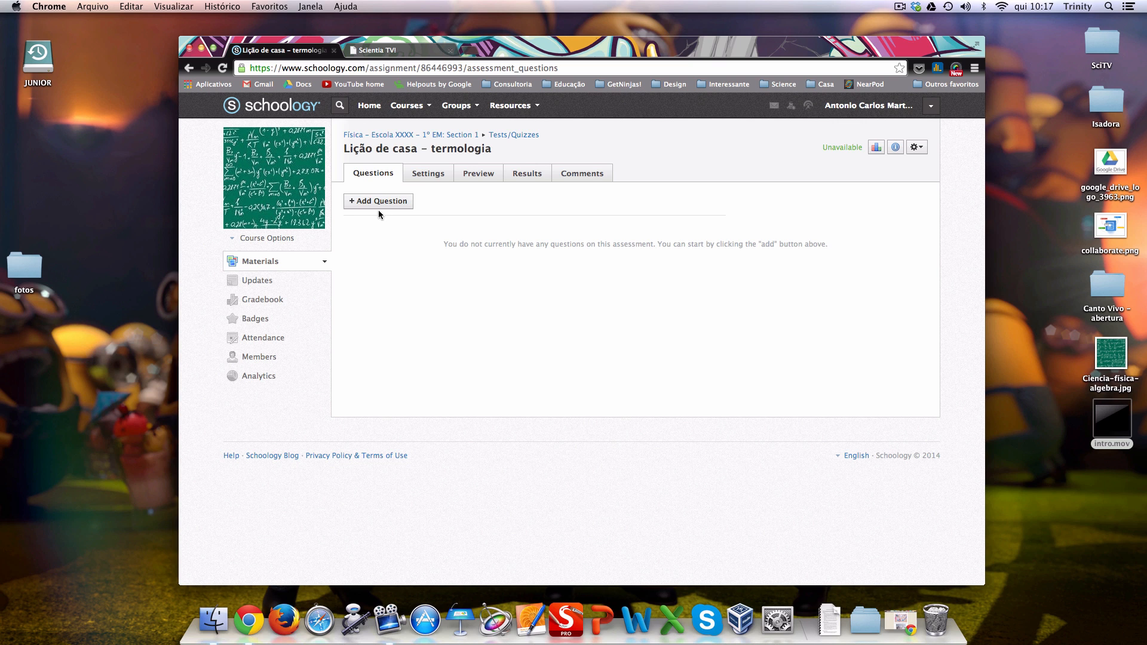
click(376, 202)
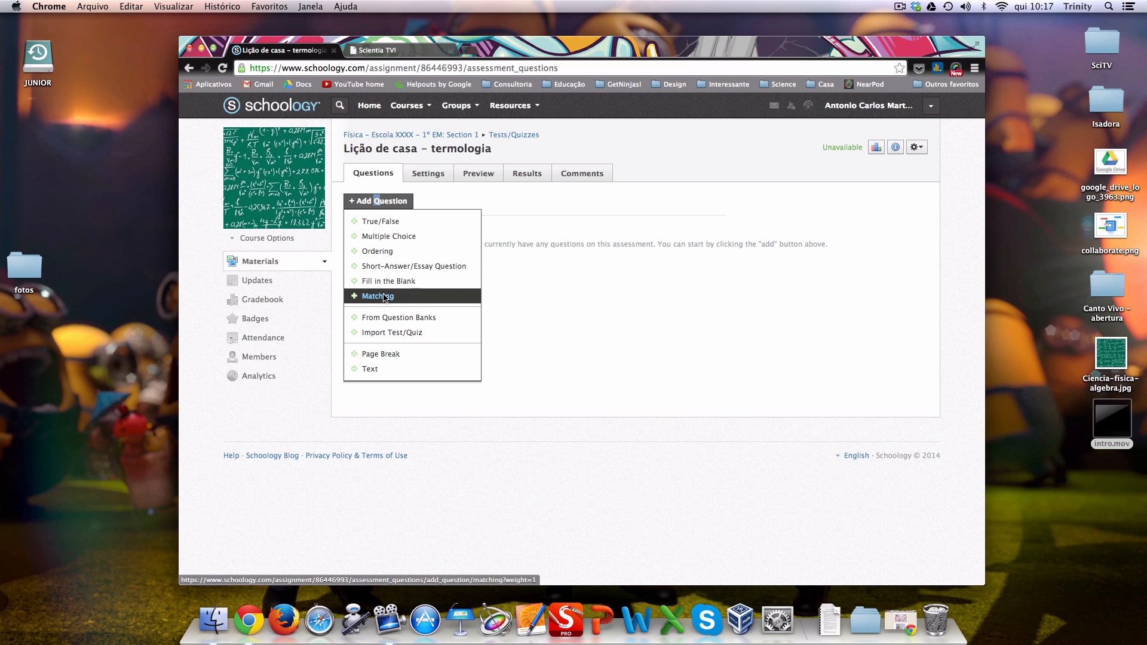
click(385, 237)
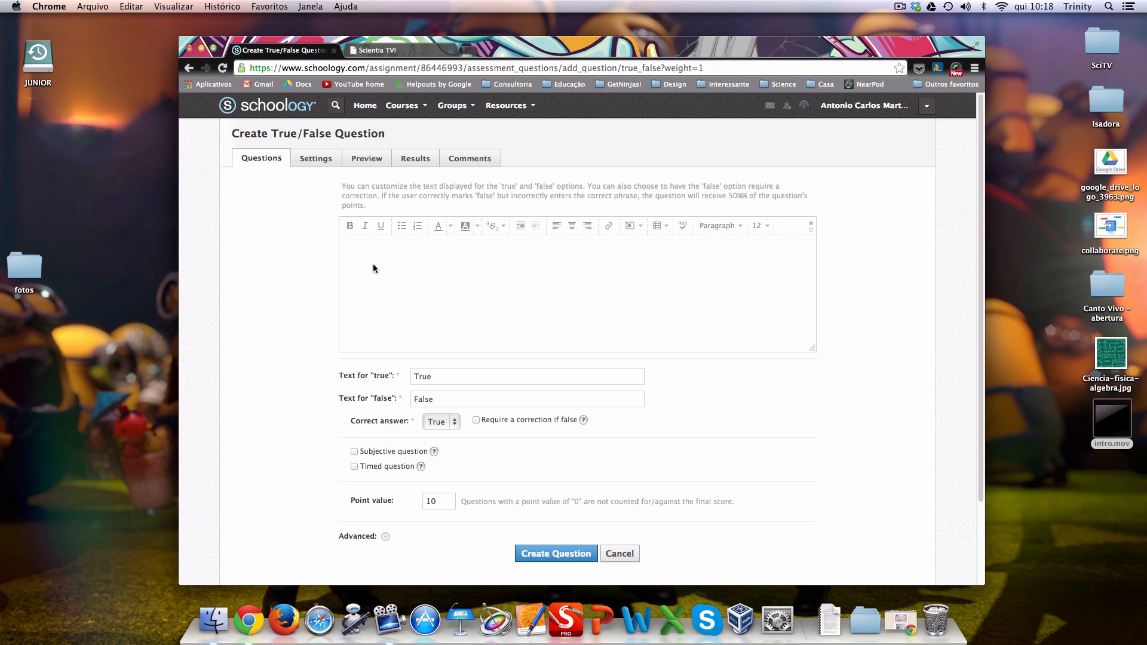
text(Marque a alternativa como sendo "verdadeiro)
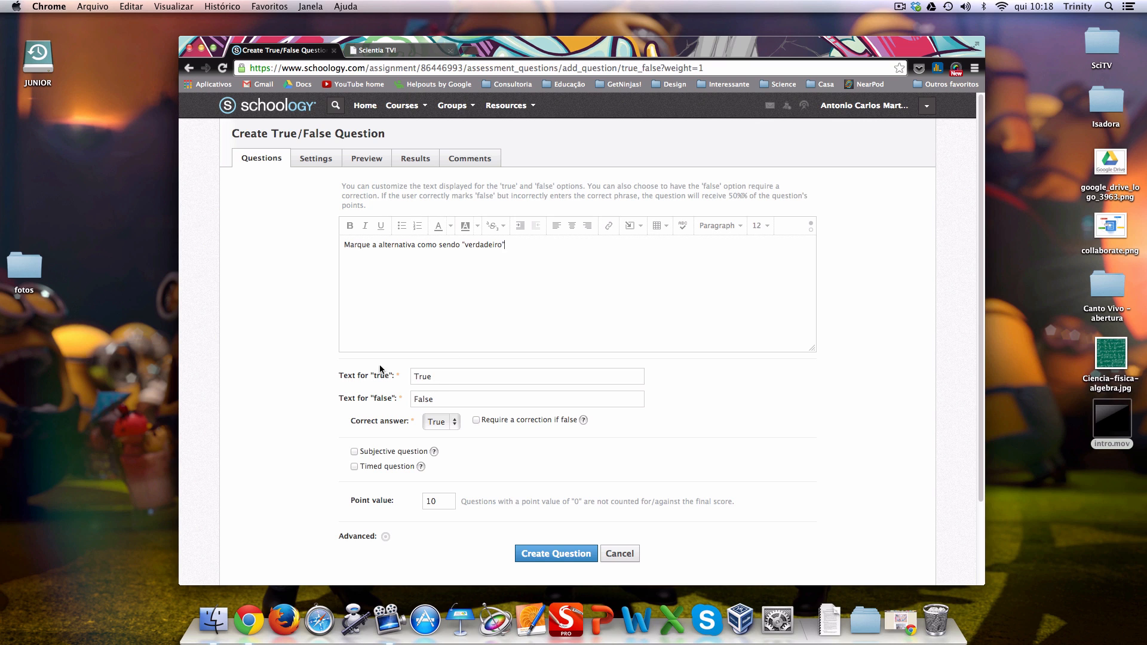
- Change the question's true and false option texts to "Verdadeiro" and "Falso"
drag(438, 375, 414, 377)
text(Verdadeiro)
key(Tab)
click(434, 399)
text(o)
- Try False as the correct answer with a required correction, and restore the answer to True without the correction
click(455, 426)
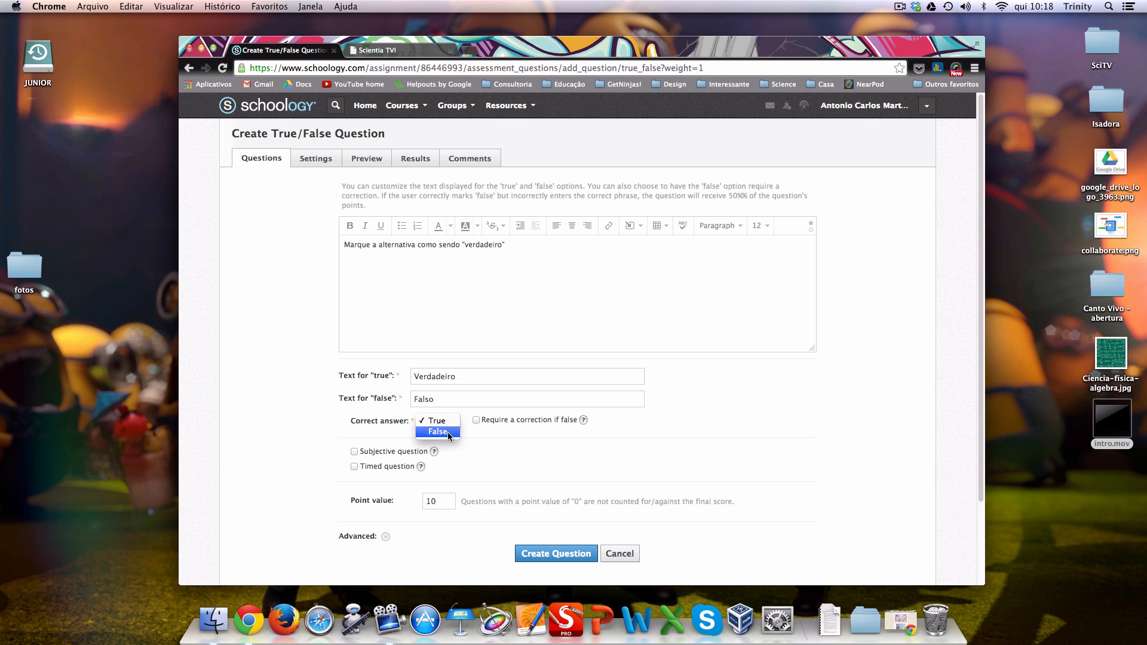
click(464, 417)
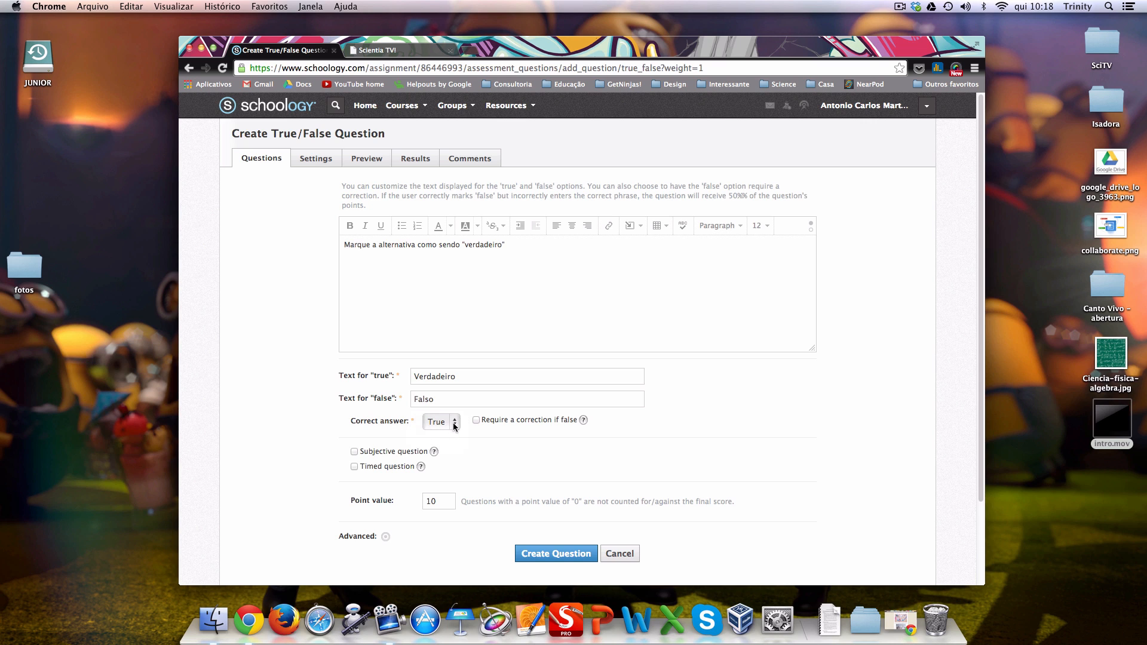
click(451, 425)
click(476, 420)
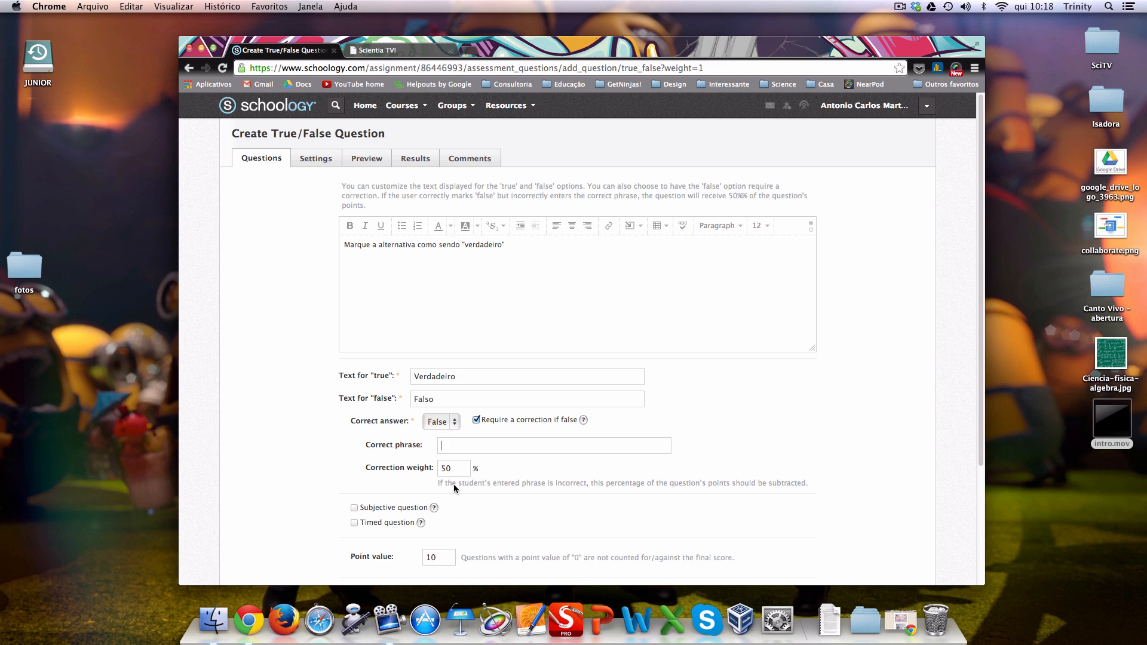
click(476, 420)
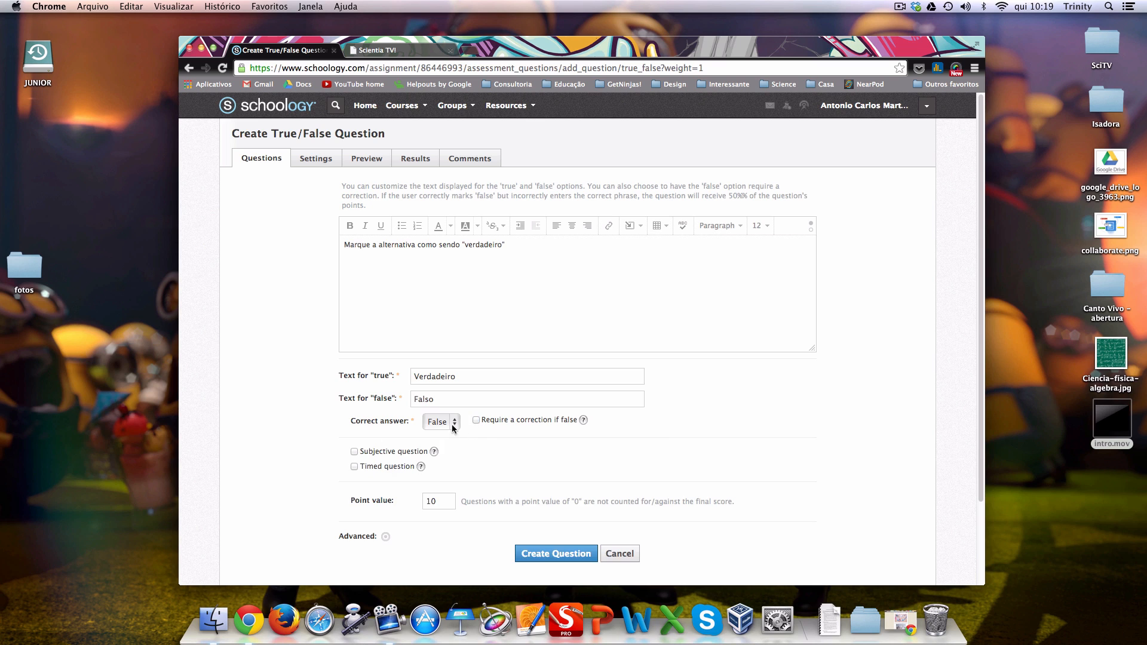
click(452, 423)
- Try making the true/false question timed with a 10-minute limit, and remove the timing
click(355, 467)
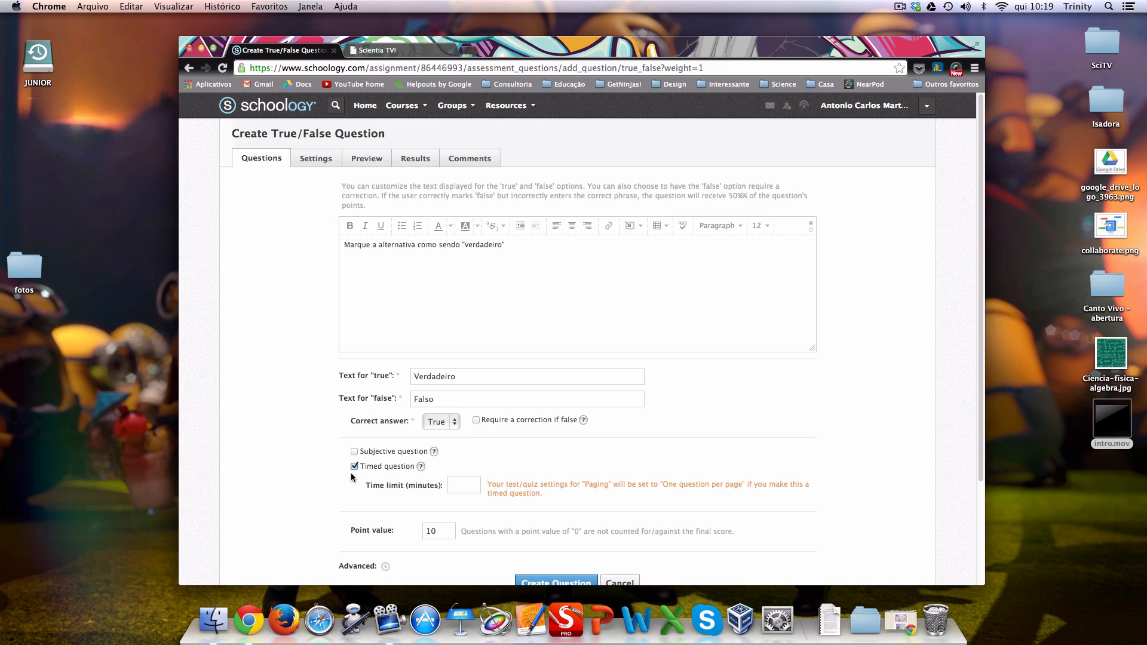
click(454, 487)
text(10)
click(355, 467)
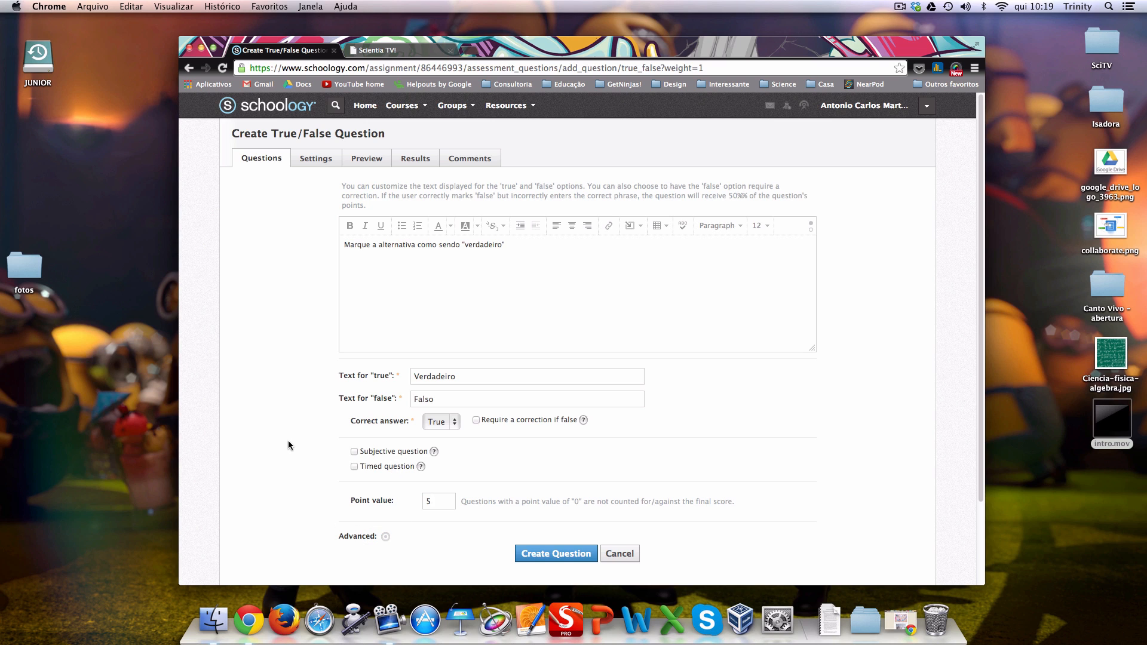
- Set the true/false question's point value to 5 and create the question
click(569, 555)
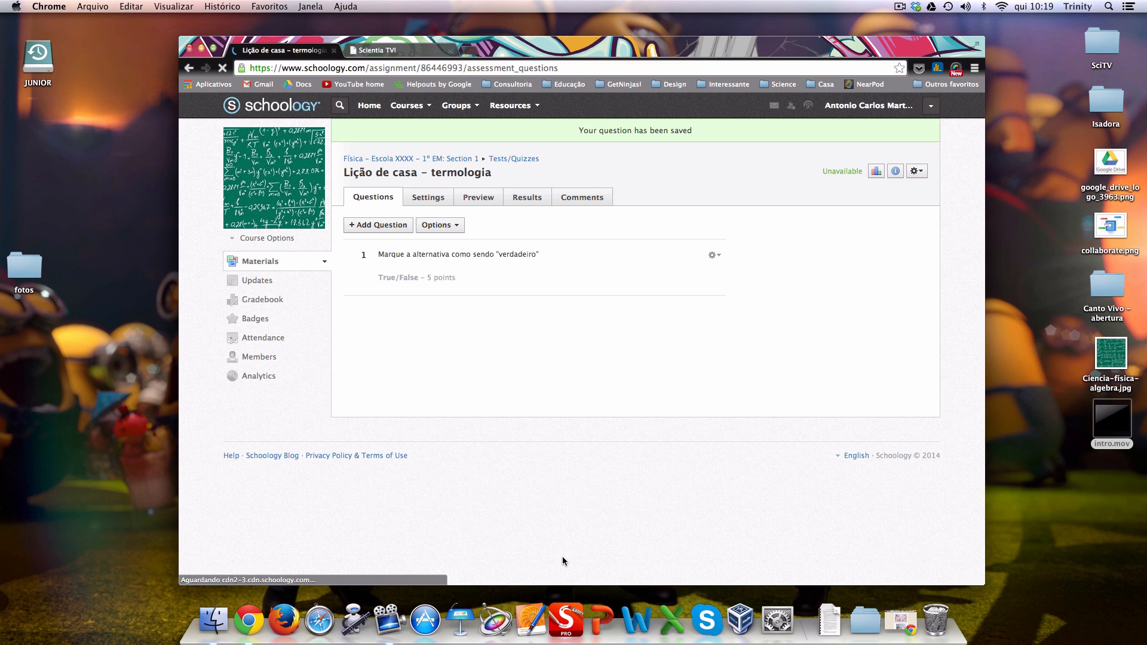
- Try to add the true/false question to a question bank
click(713, 256)
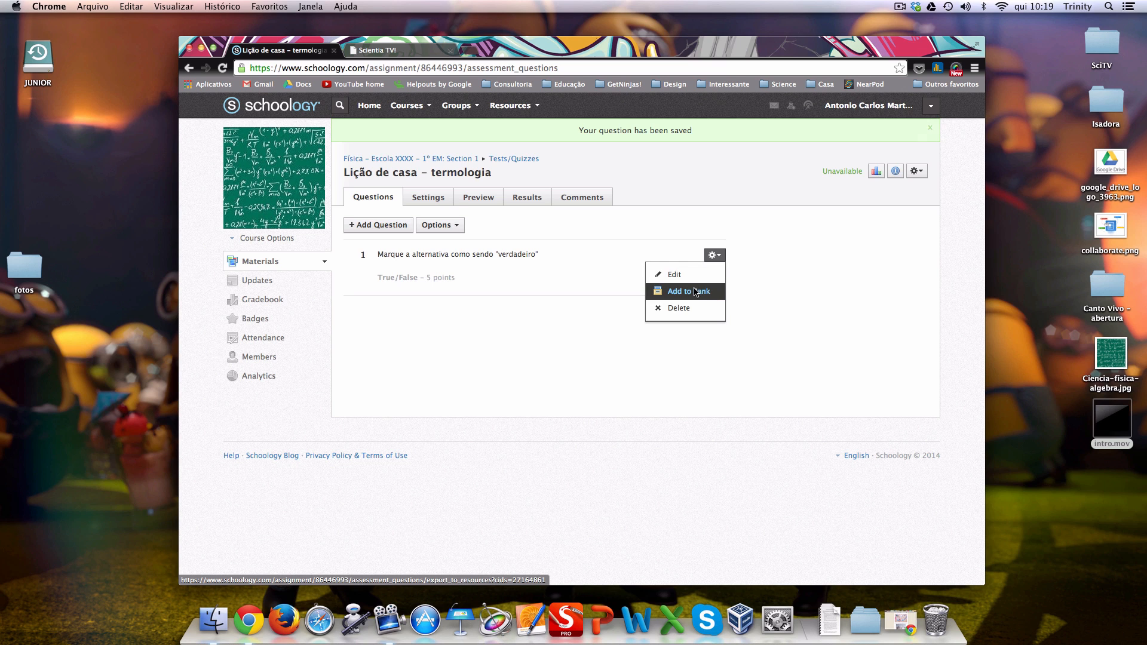
click(763, 267)
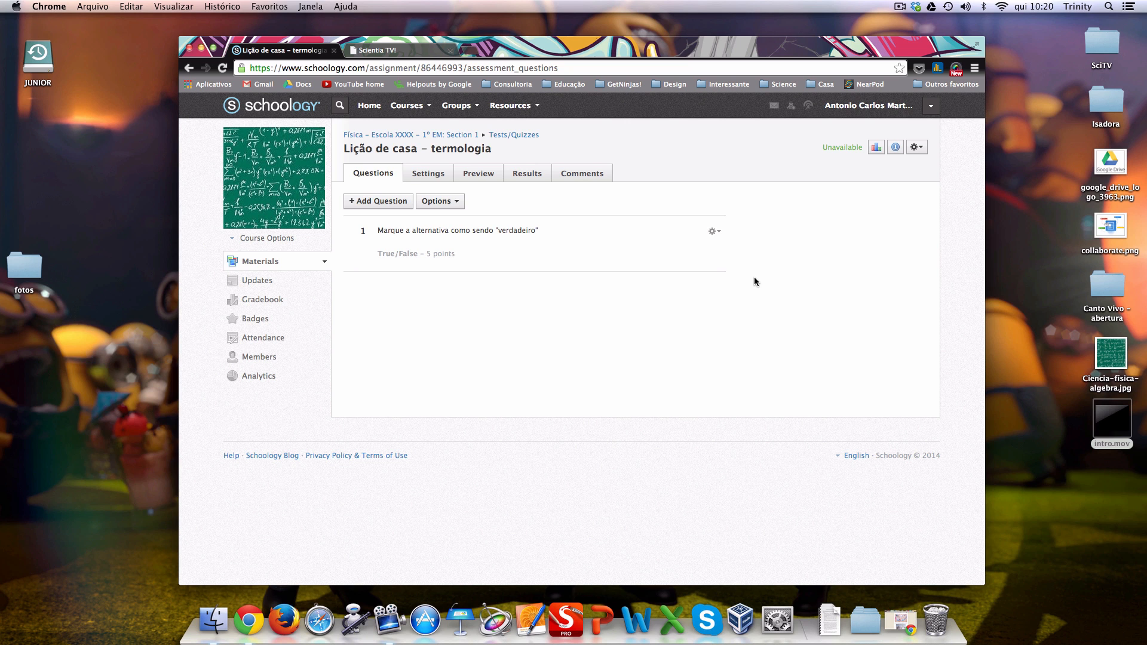
click(713, 231)
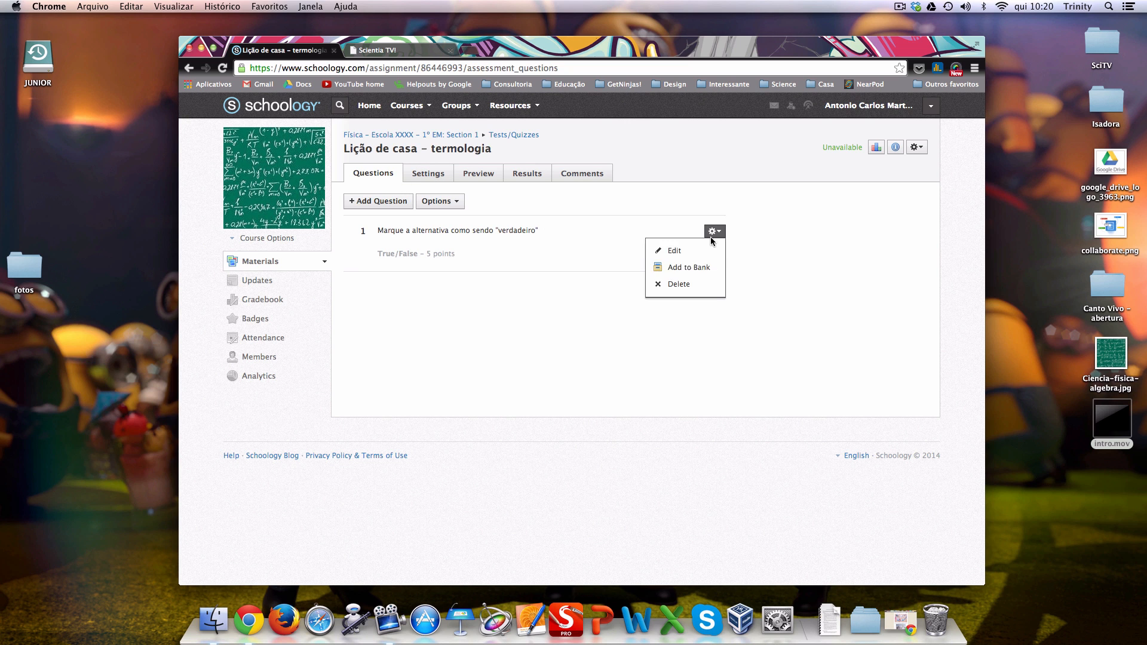
click(701, 273)
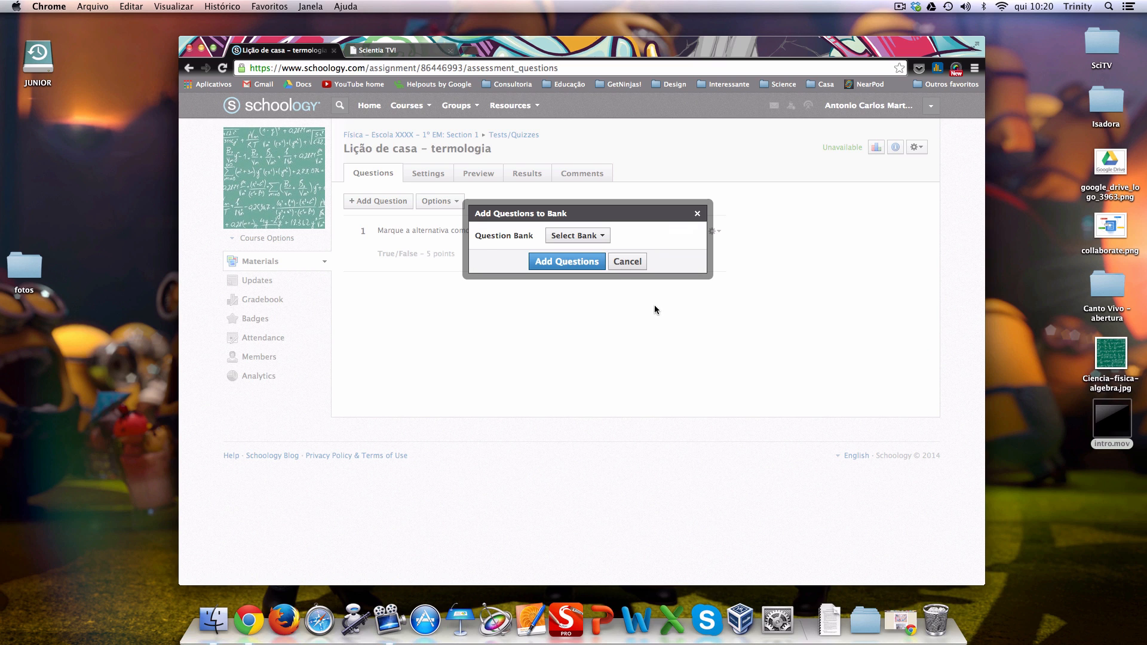
click(583, 239)
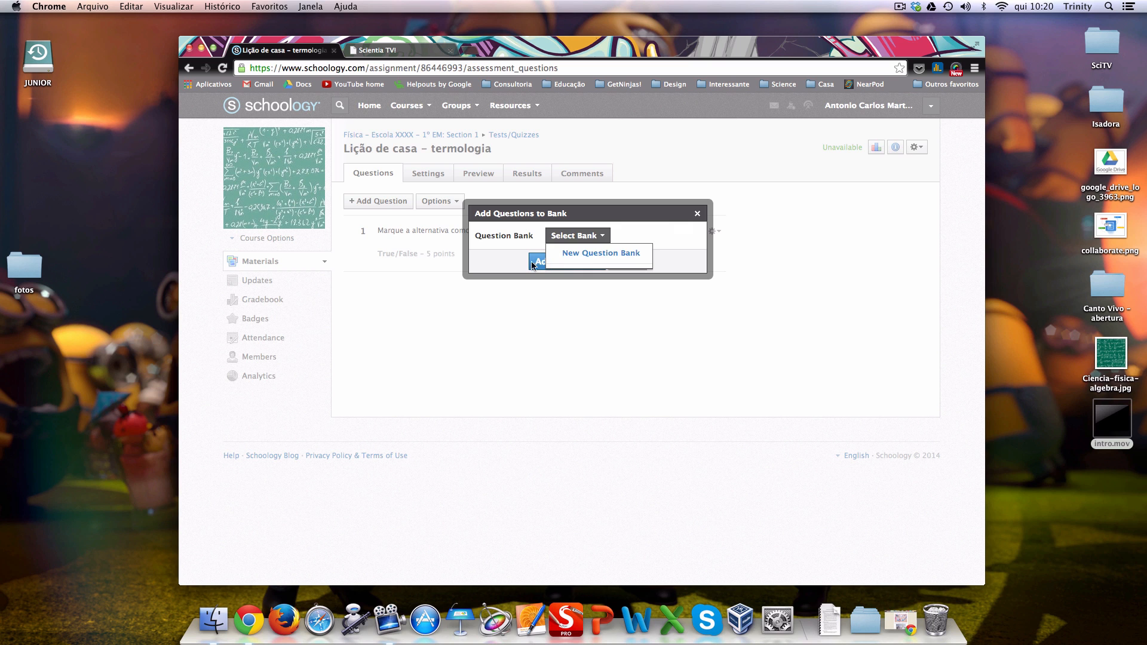
click(510, 263)
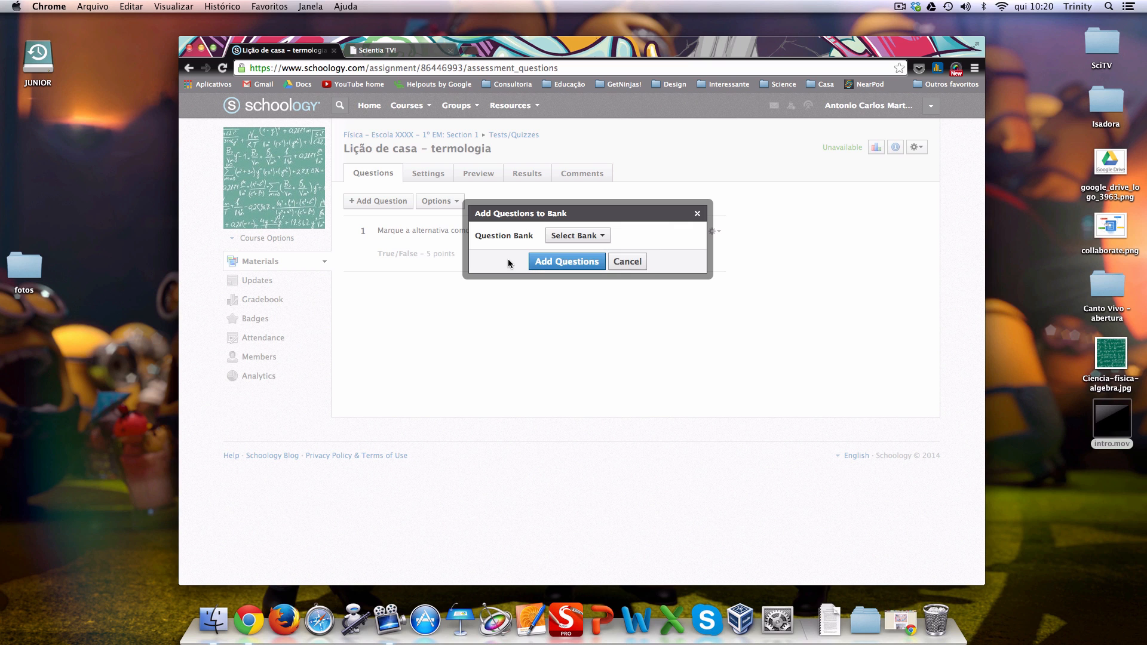
click(628, 261)
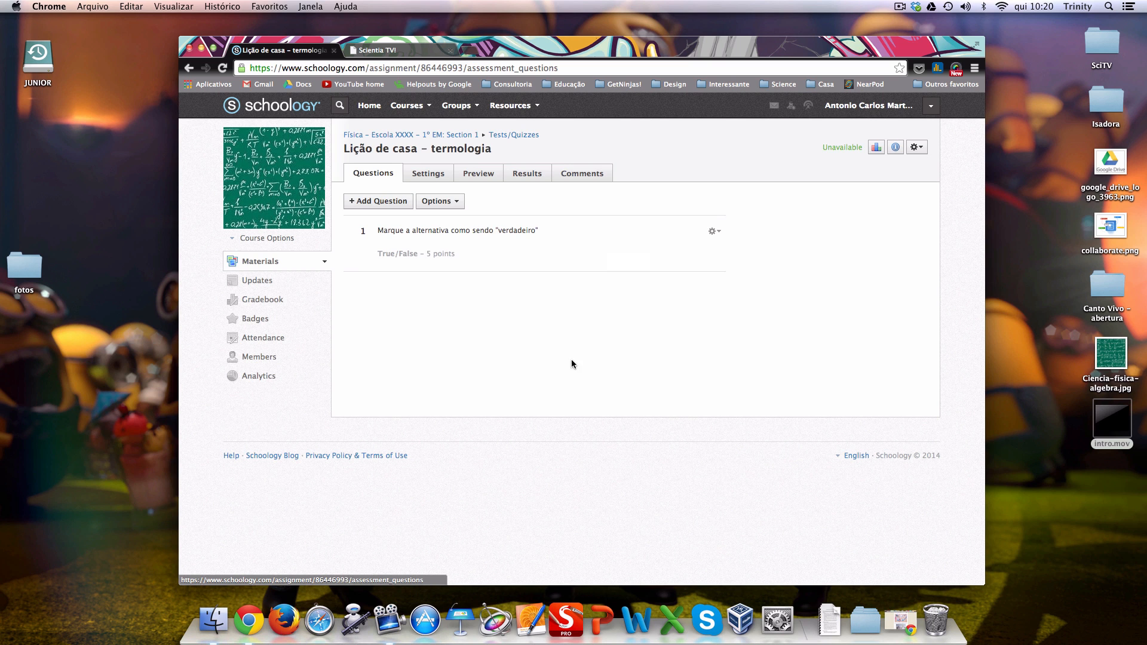
click(720, 233)
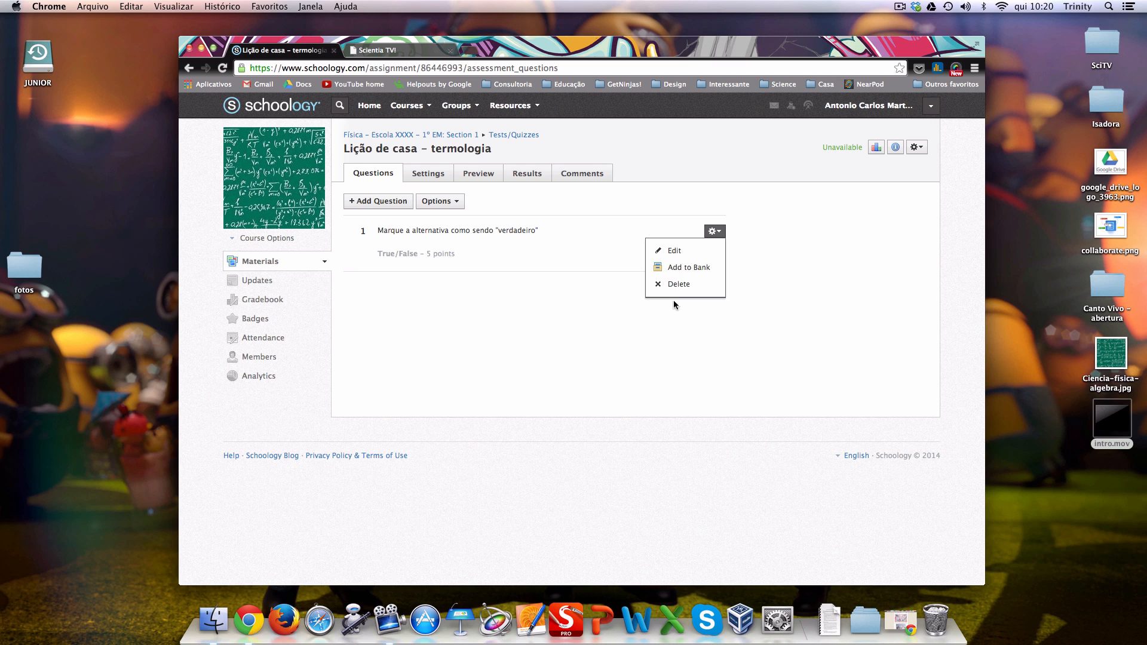
click(521, 350)
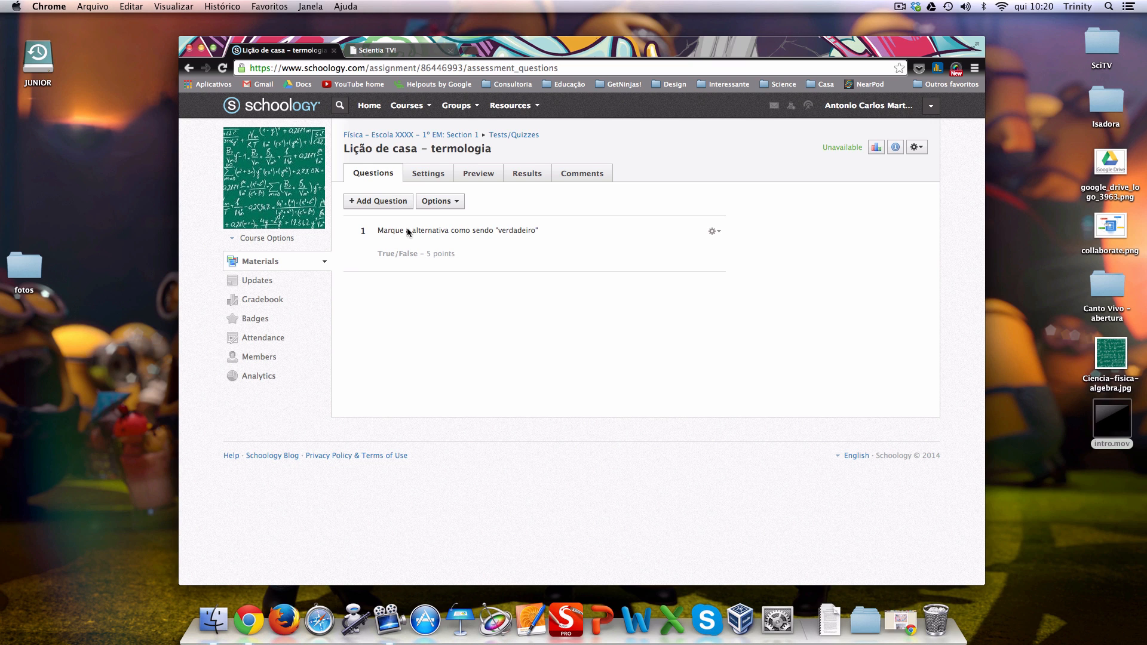
- Start a Multiple Choice question with the text "Qual dos cientistas abaixo é conhecido como o pai da genética?"
click(456, 203)
click(381, 200)
click(388, 236)
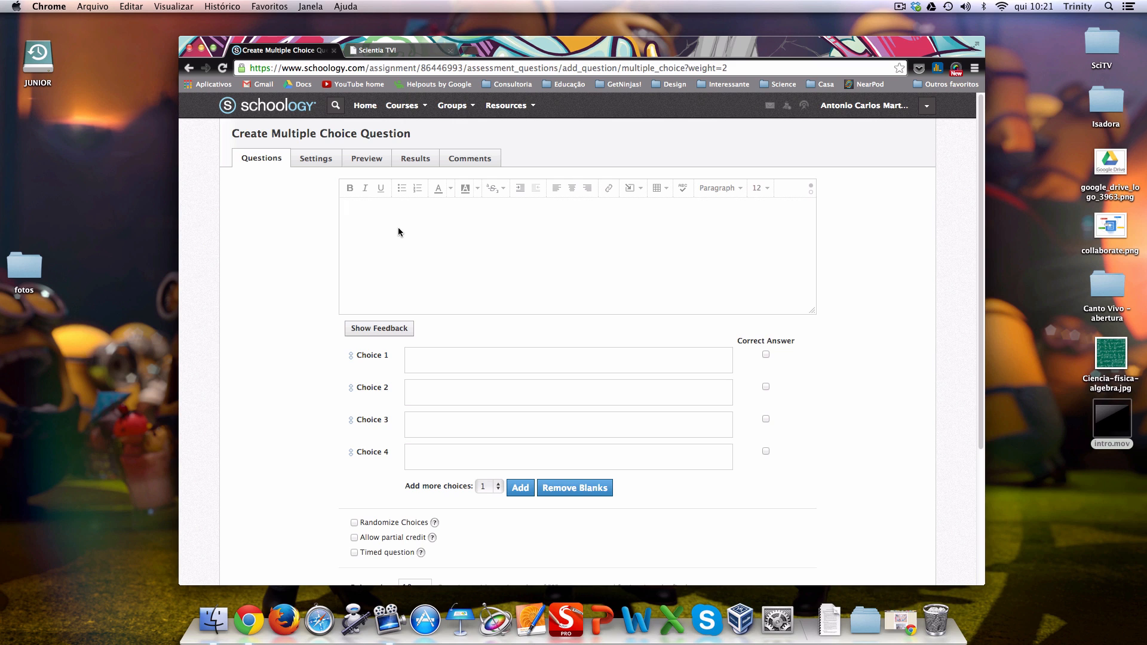
text(Qual do)
text(s cientistas )
text(abaixo desenv)
text(olveu)
key(BackSpace)
key(BackSpace)
key(BackSpace)
key(BackSpace)
key(BackSpace)
key(BackSpace)
key(BackSpace)
key(BackSpace)
key(BackSpace)
key(BackSpace)
key(BackSpace)
text(é conhecido co)
text(mo p)
text(o pai da g)
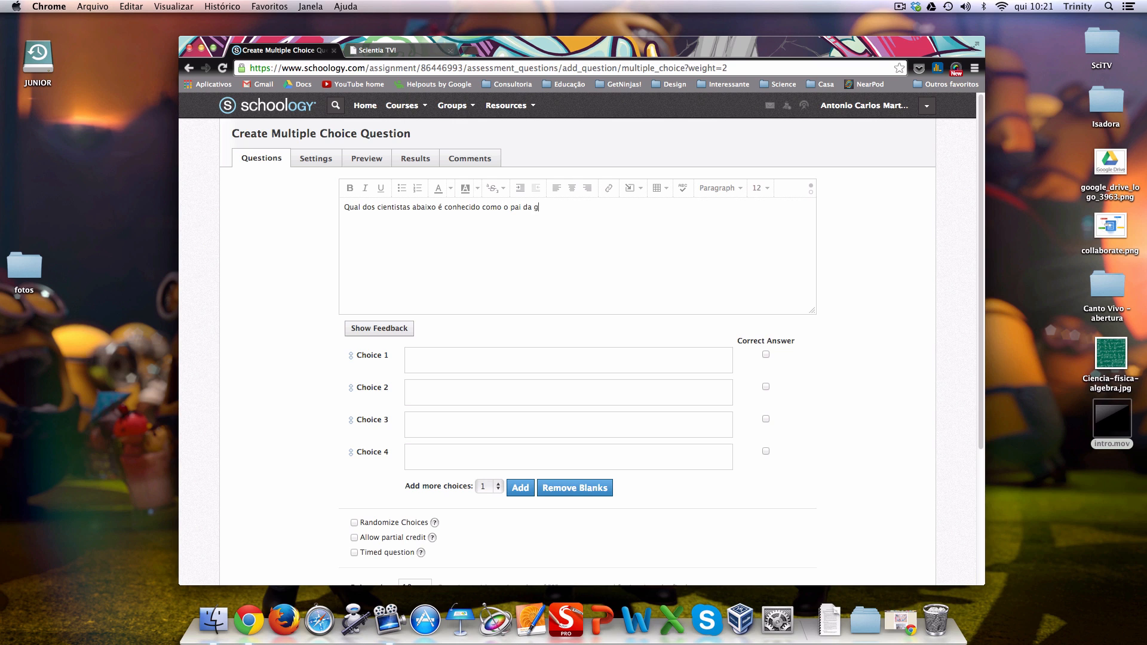
text(enética?)
- Fill the four answer choices with Mendel, Newton, Kepler and Galileu
click(427, 358)
click(498, 488)
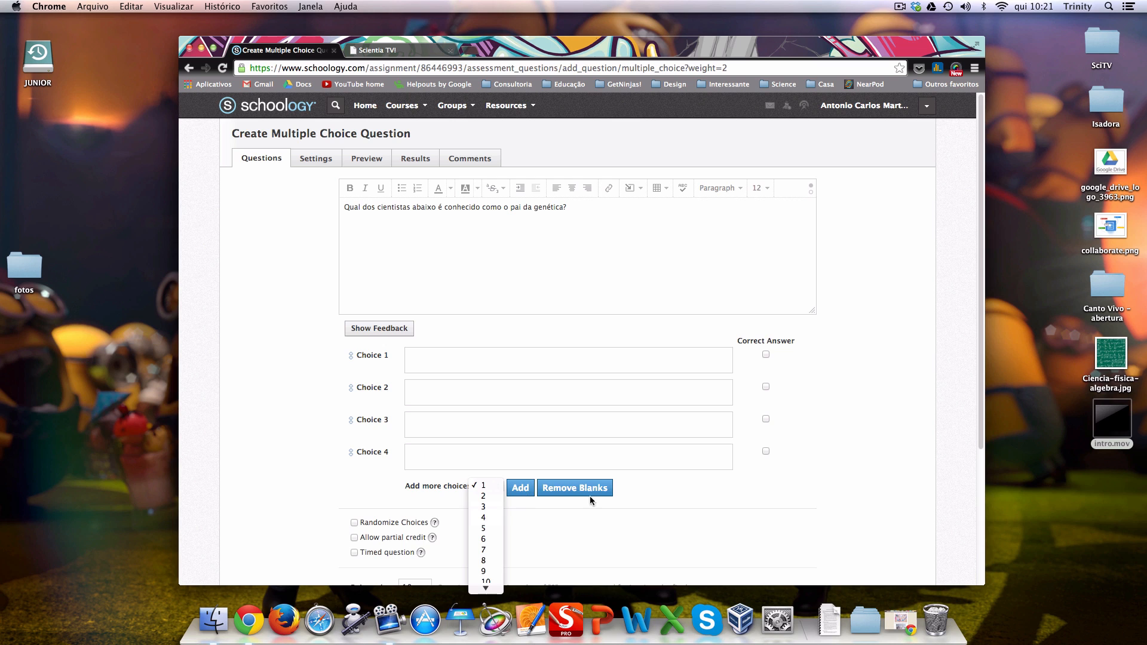
click(629, 487)
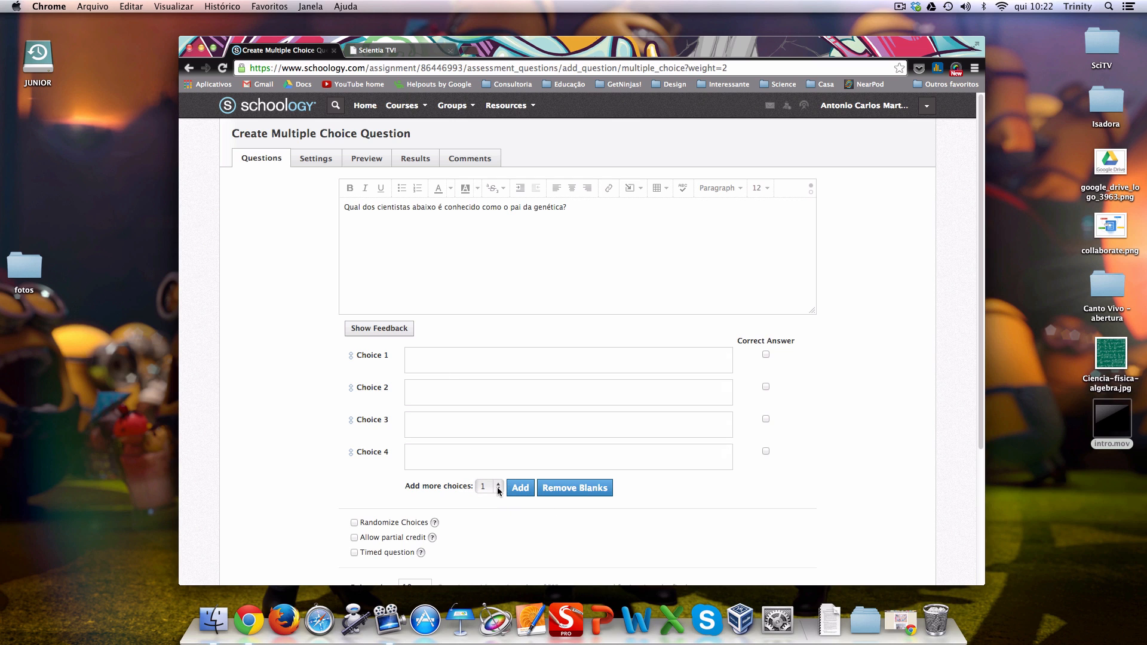
click(521, 488)
text(Mendek)
key(BackSpace)
text(l)
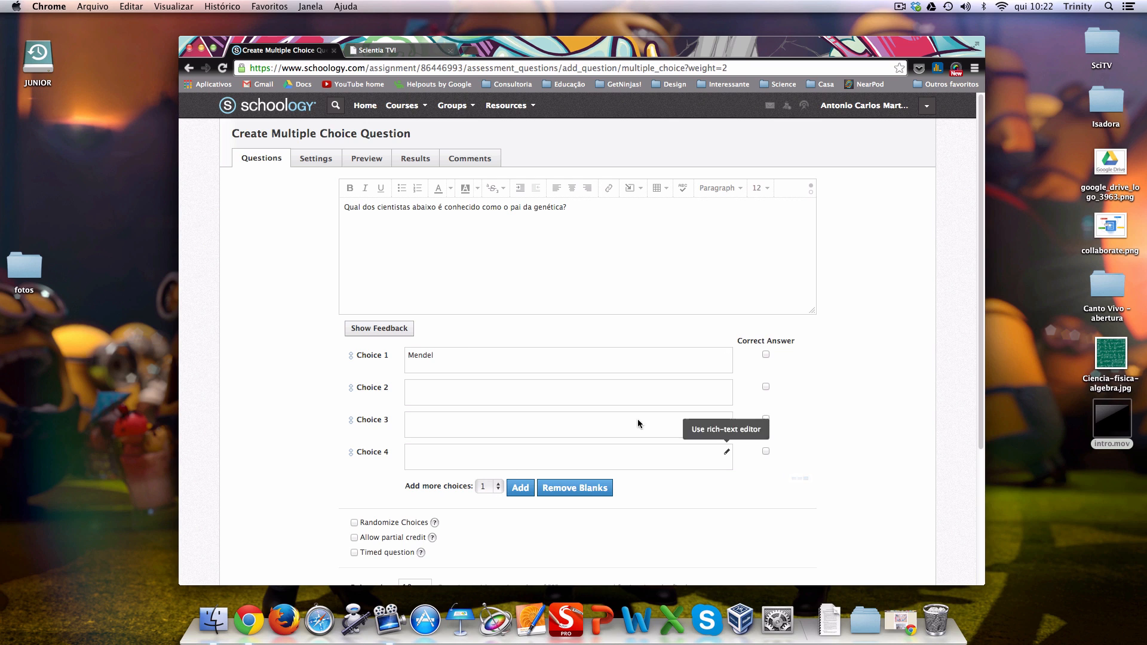
click(418, 398)
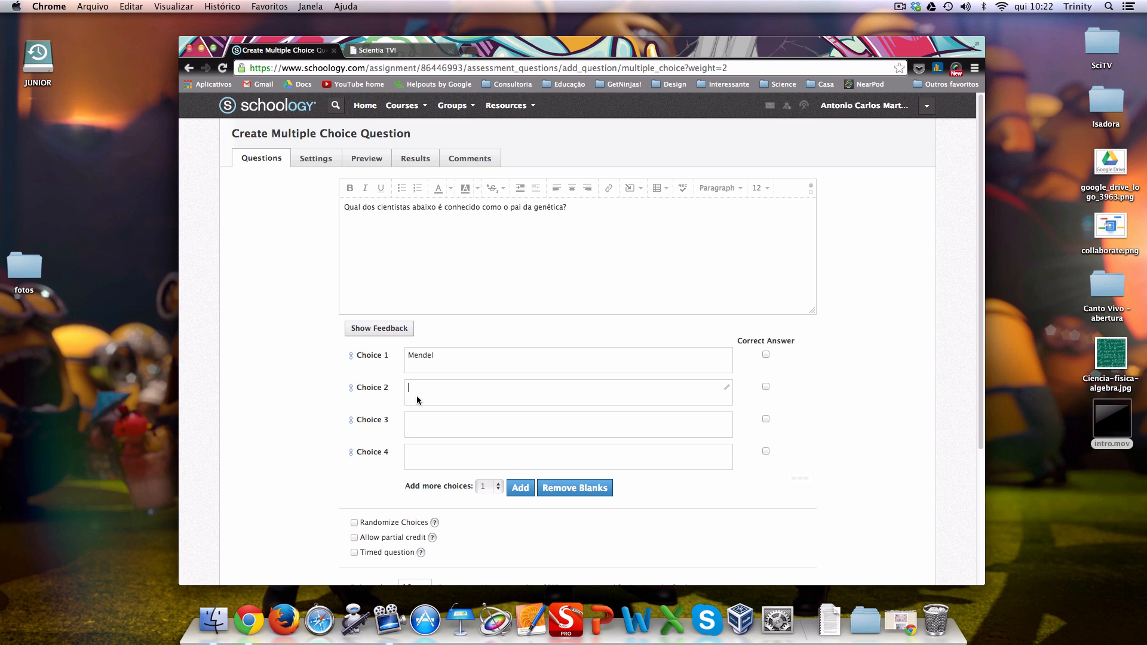
text(Newton)
click(509, 436)
text(Kepler)
click(413, 464)
text(Galileu)
- Try marking all four choices as correct answers, and reduce the selection to Mendel only
click(765, 354)
click(765, 387)
click(765, 418)
click(765, 451)
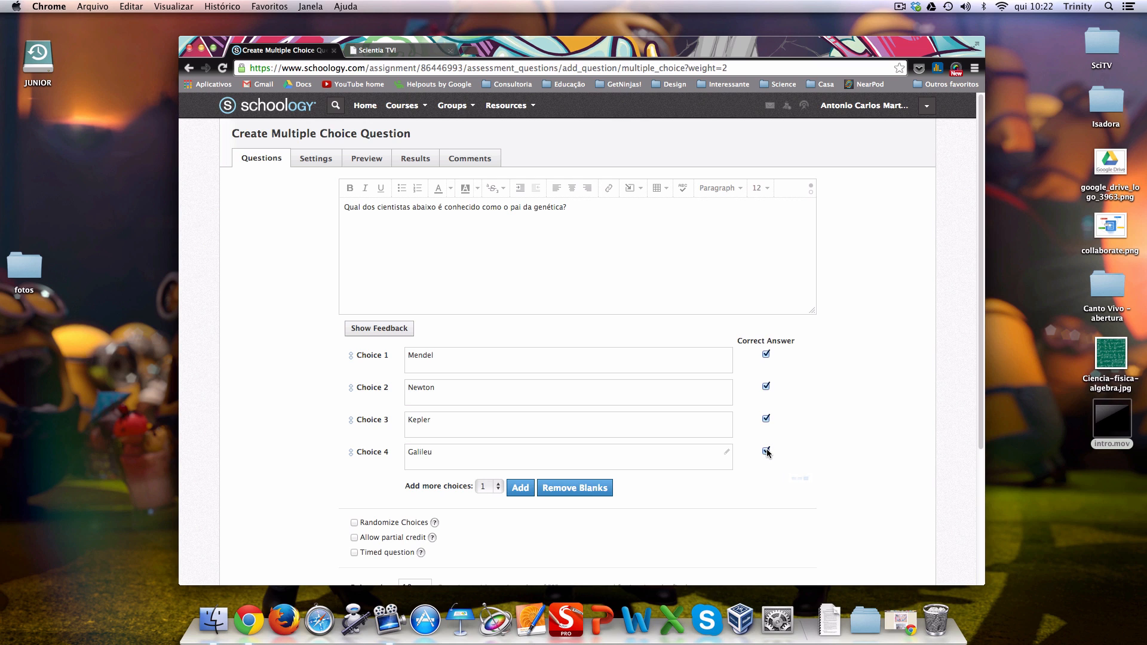
click(766, 451)
click(766, 419)
click(766, 387)
- Allow partial credit for the multiple choice question and add a fifth answer choice
click(355, 538)
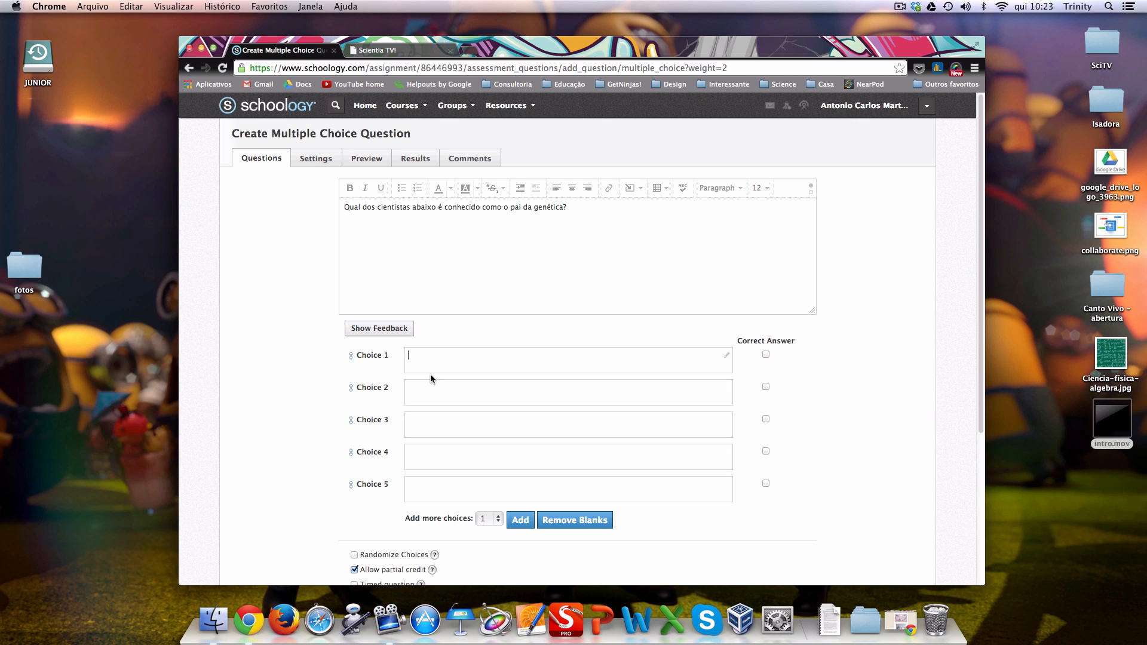
- Fill the five answer choices with Mendel, Galileu, Einstein, Kepler and Newton, and mark Mendel as the correct answer
text(Mendel)
click(434, 389)
text(Galileu)
text(Eisntei)
text(n)
click(421, 420)
key(BackSpace)
key(BackSpace)
text(ns)
text(Kepler)
click(416, 485)
text(Newton)
click(765, 356)
- Show the automatic feedback fields and enter "Parabéns!" as the feedback for Mendel
drag(377, 328, 383, 332)
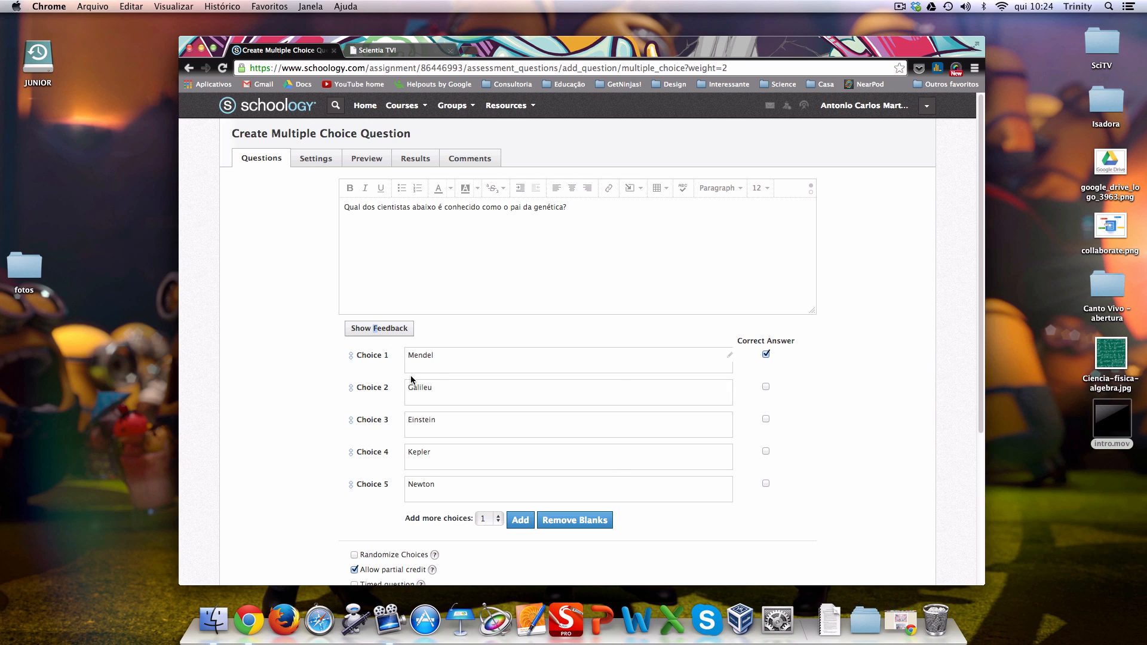
click(366, 330)
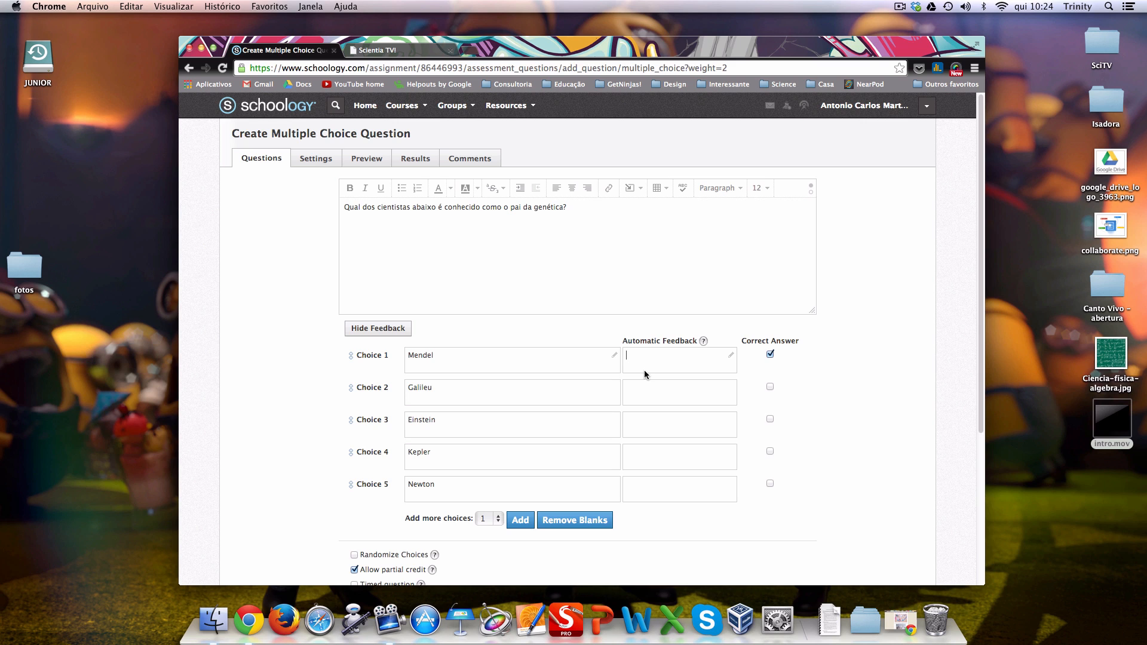
text(Parabéns!)
- Enter "Infelizmente você errou! Albert Einstein desenvolveu a Teoria da Relatividade" as the automatic feedback for the Einstein choice
click(635, 428)
text(Infelizmente você errou! Albert Ei)
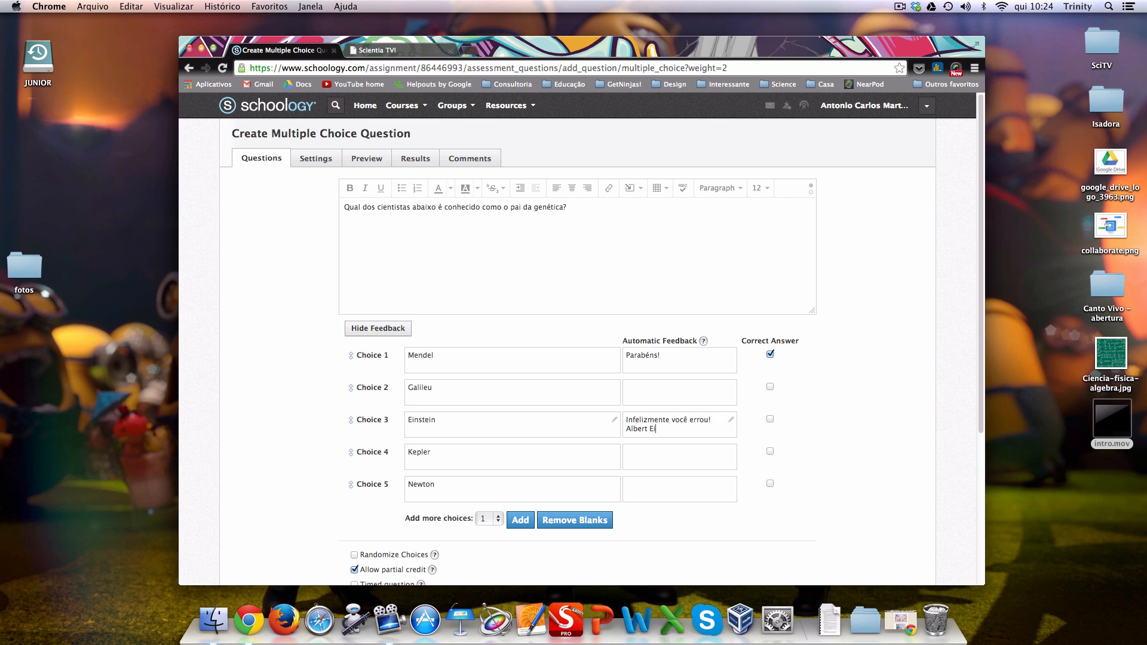
text(nstein desenvolveu a Teoria da )
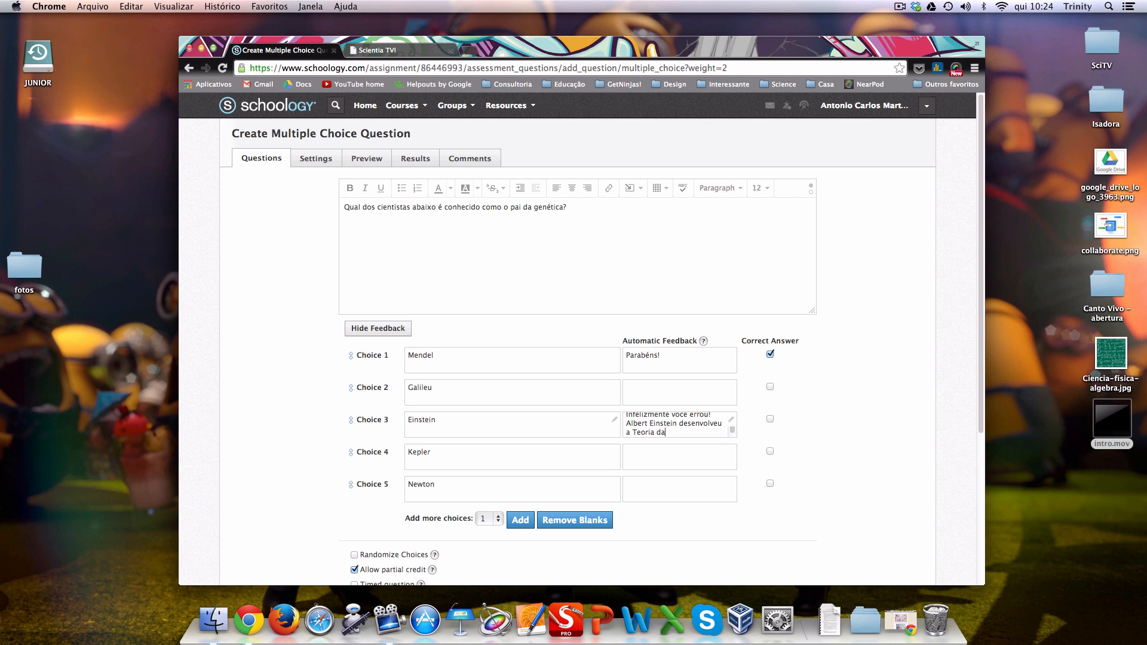
text(Relatividade)
click(652, 392)
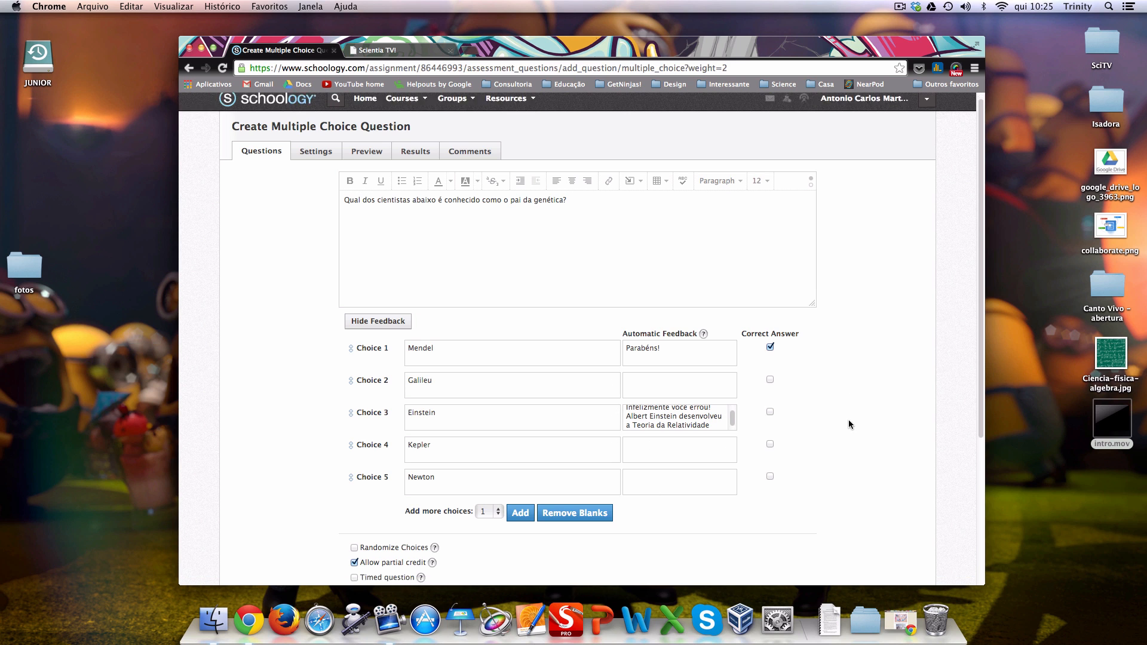
- Turn off partial credit, randomize the choices, set the point value to 5, and create the multiple choice question
scroll(848, 419, down, 5)
scroll(842, 429, down, 2)
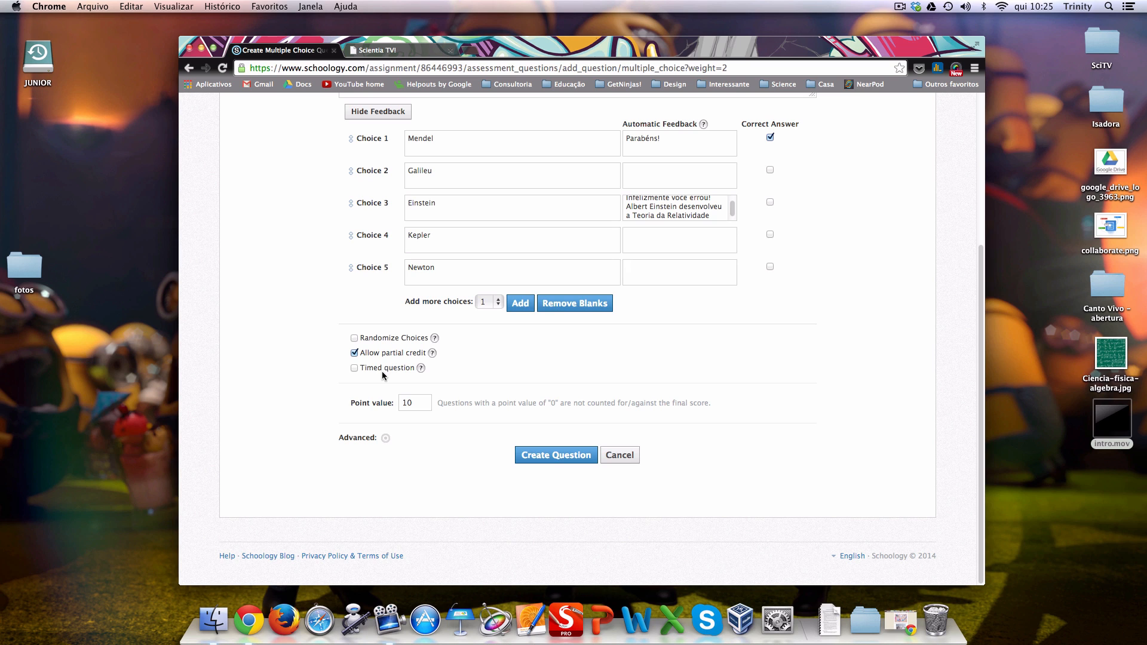
click(354, 353)
click(354, 339)
click(423, 404)
text(5)
click(552, 456)
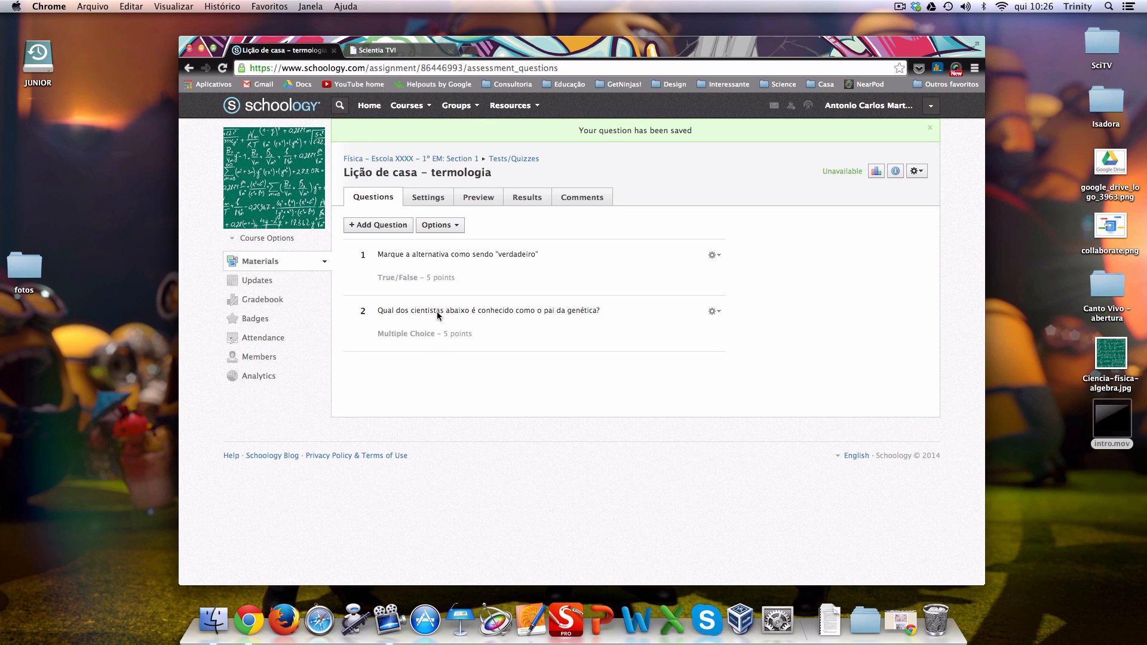
- Preview the quiz as a test attempt, answer Verdadeiro and Mendel, review the answers and return to page 1
click(482, 195)
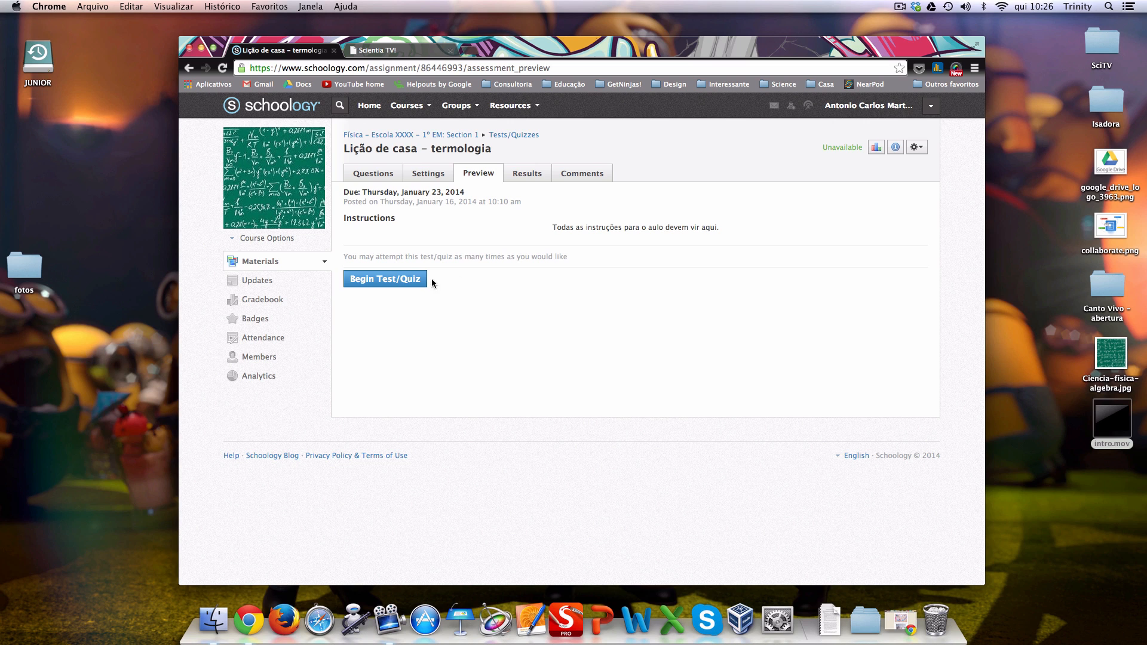
click(399, 284)
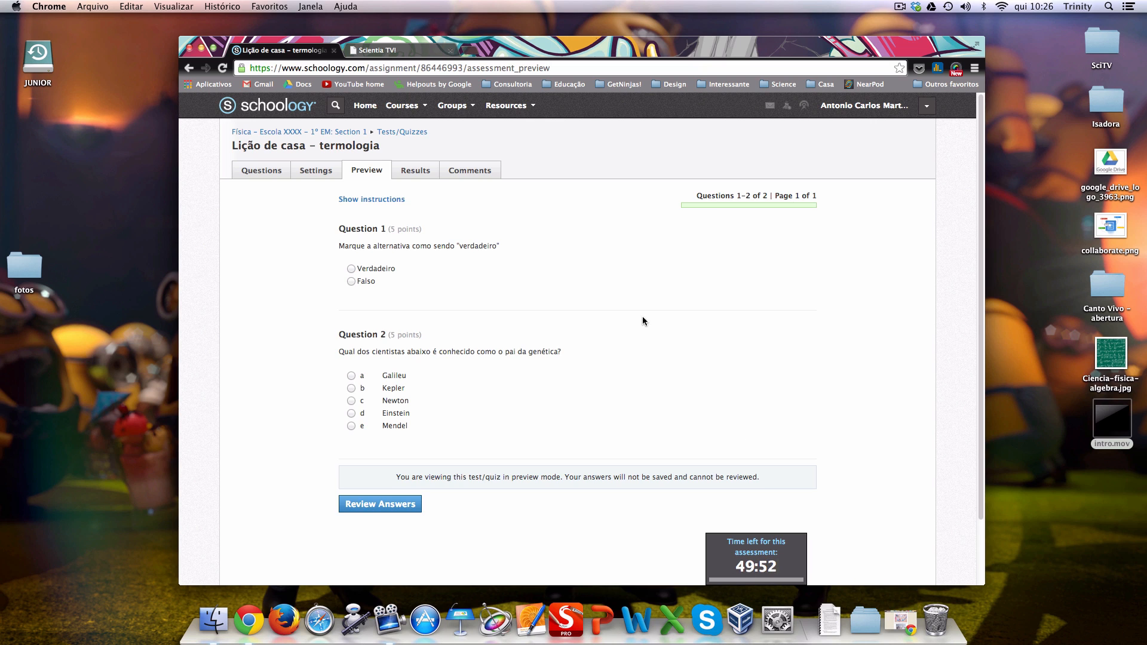
click(351, 269)
drag(390, 230, 409, 232)
drag(389, 335, 416, 335)
click(352, 426)
click(380, 506)
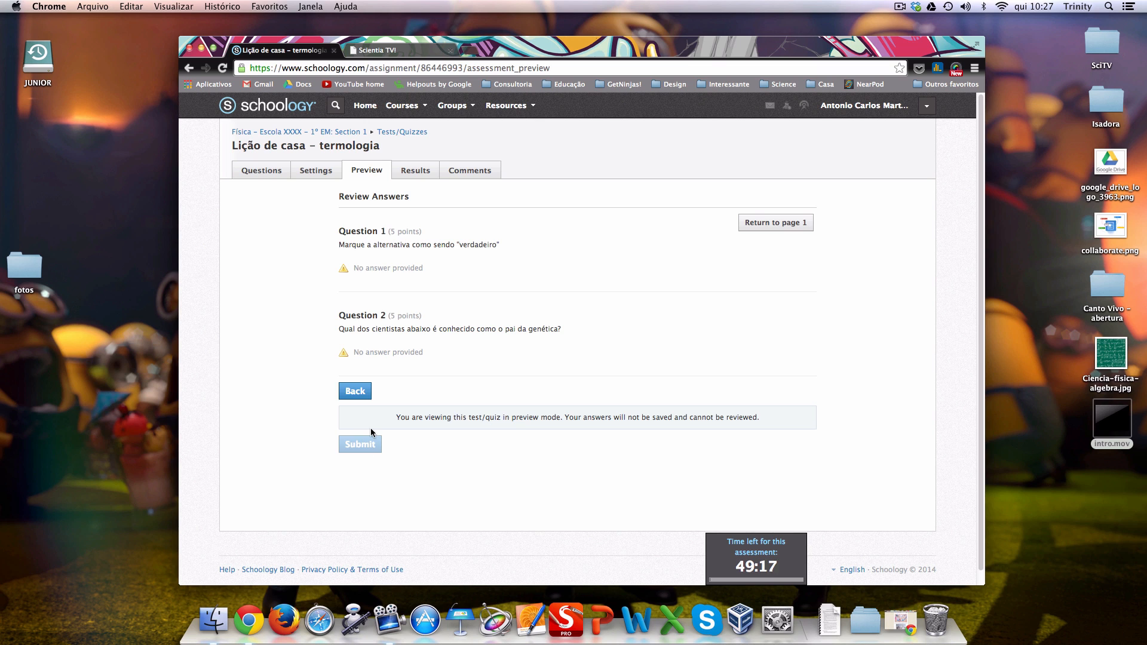
click(775, 223)
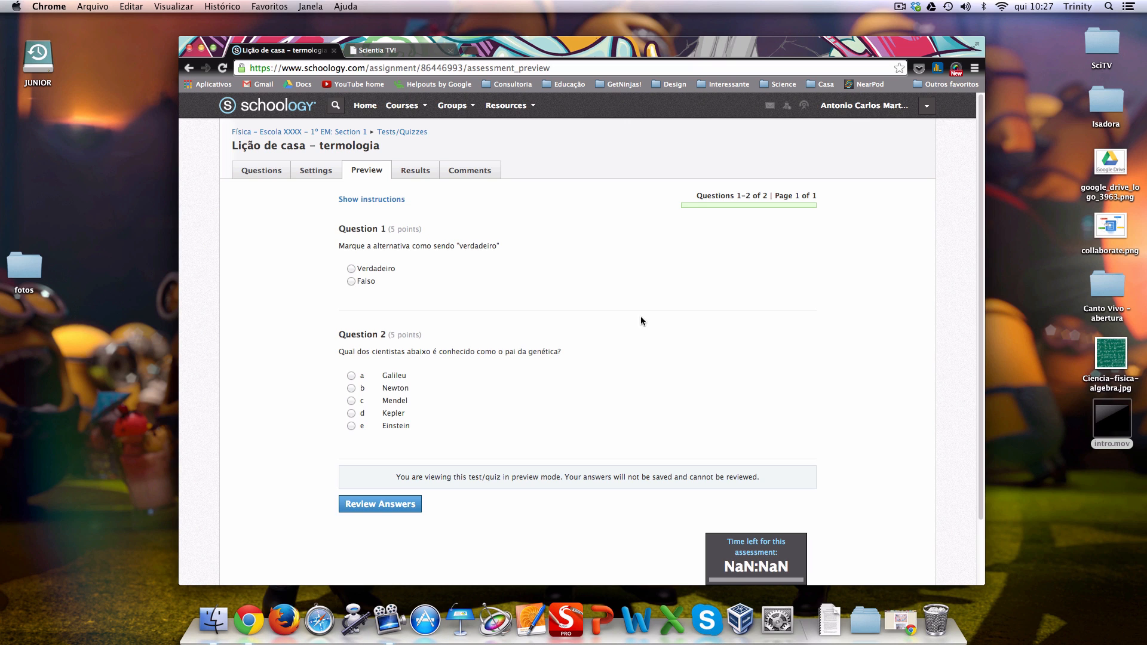
- Leave the preview attempt, view the quiz's results and comments, and return to its question list
click(420, 171)
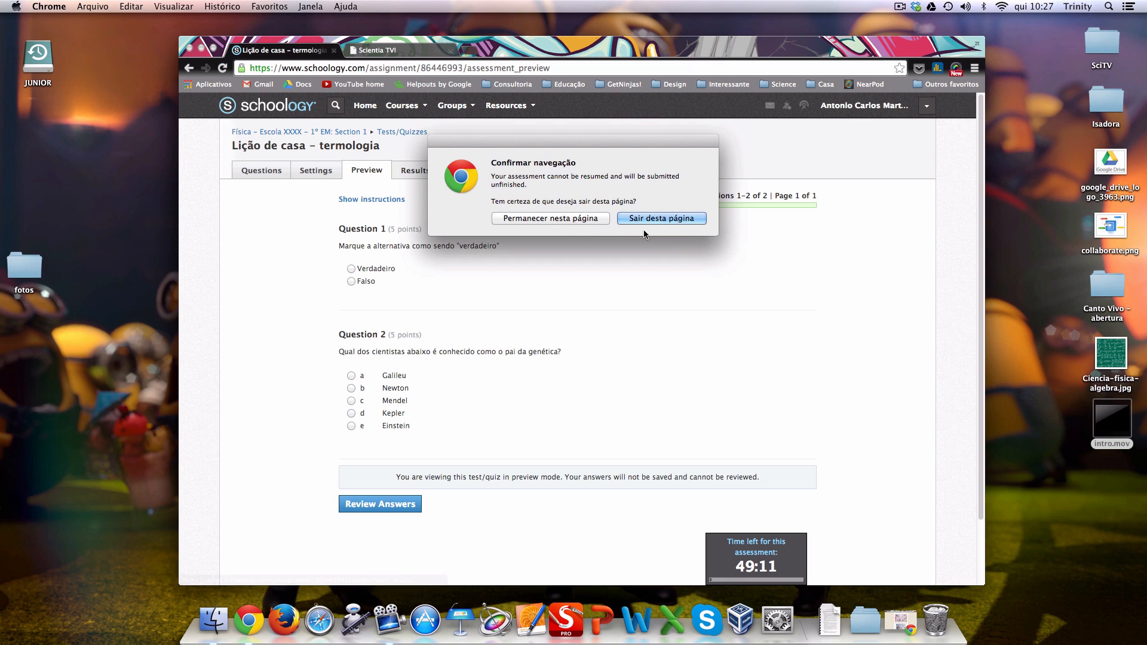
click(658, 219)
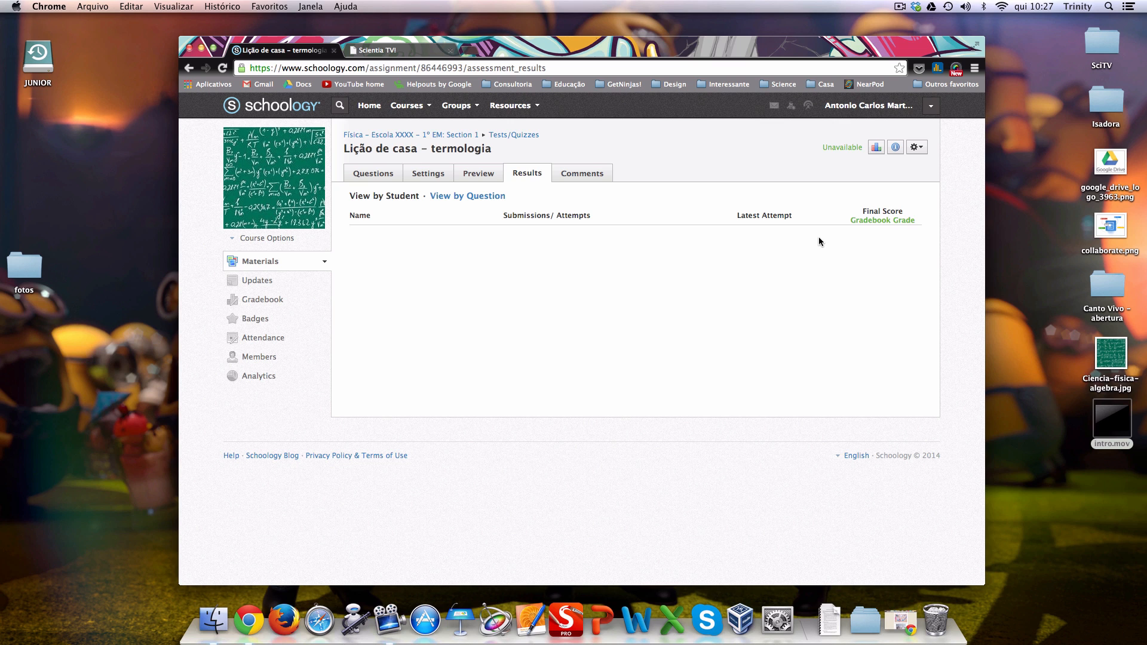
click(577, 175)
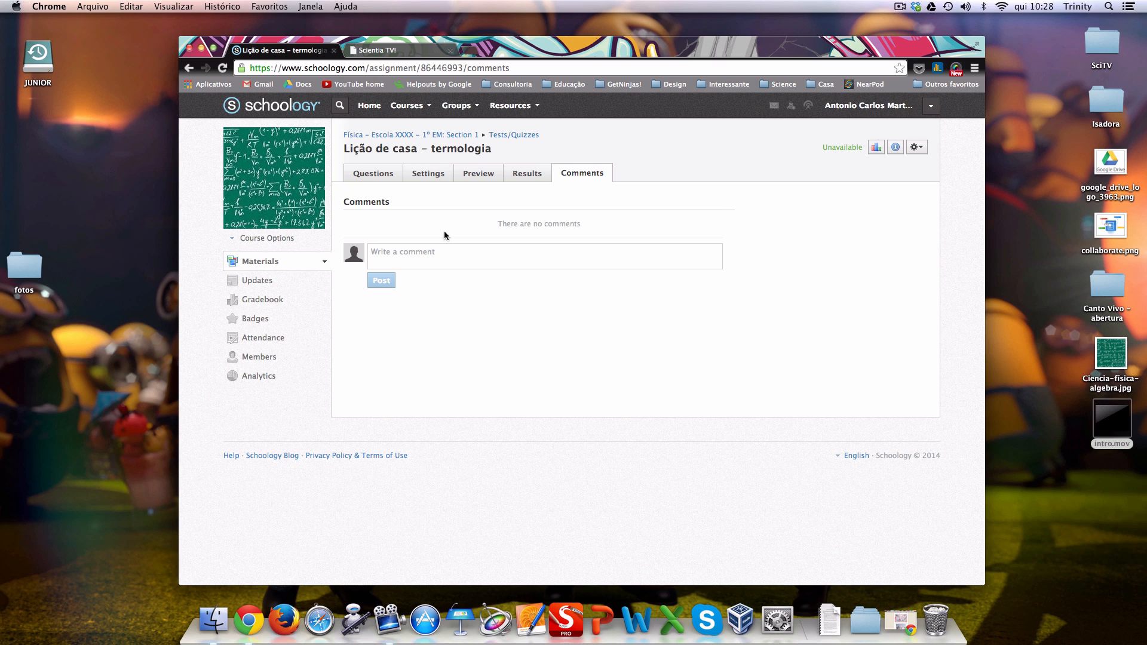
click(379, 174)
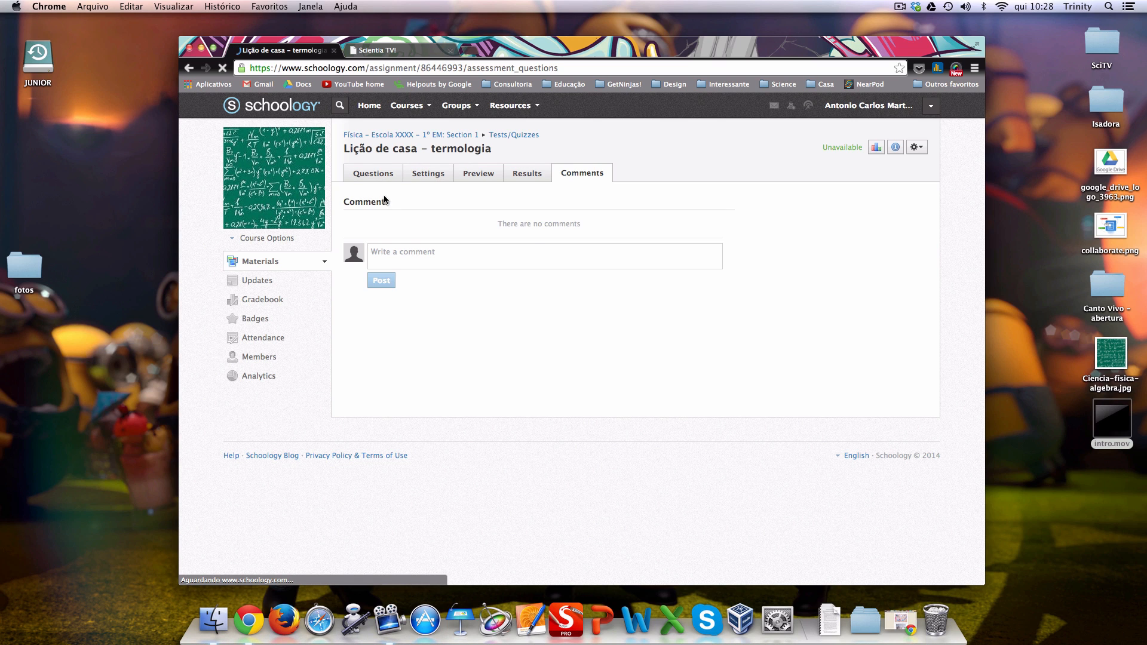
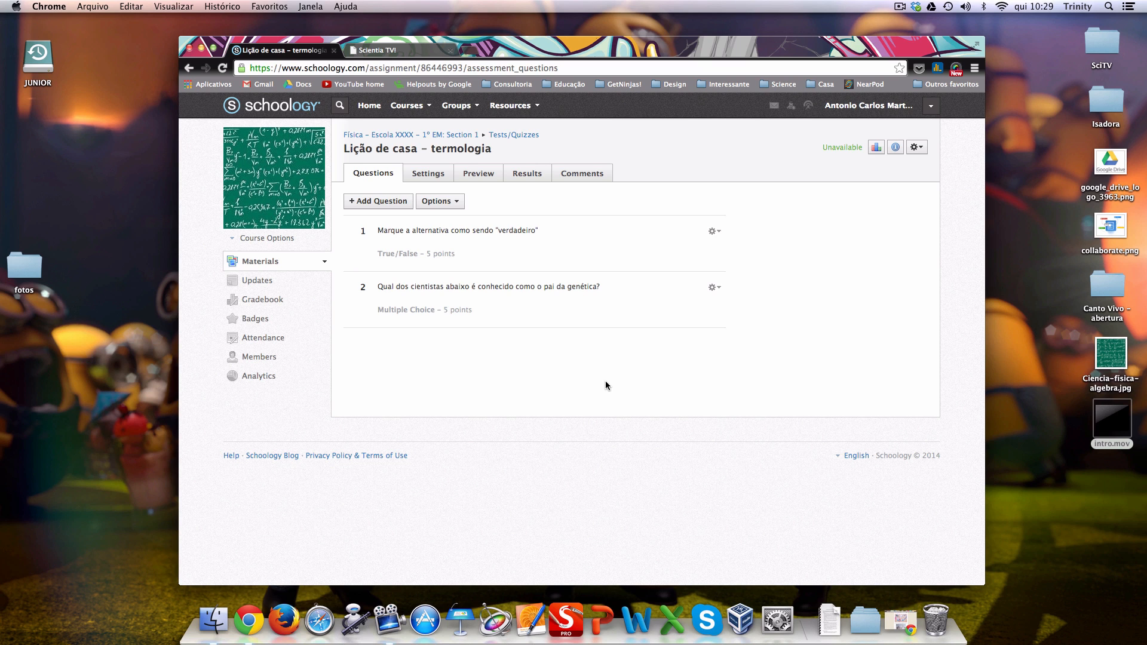
- Switch to the Scientia TV website and view its "Para professores" lessons and the "Patrocine esta ideia" page
click(410, 49)
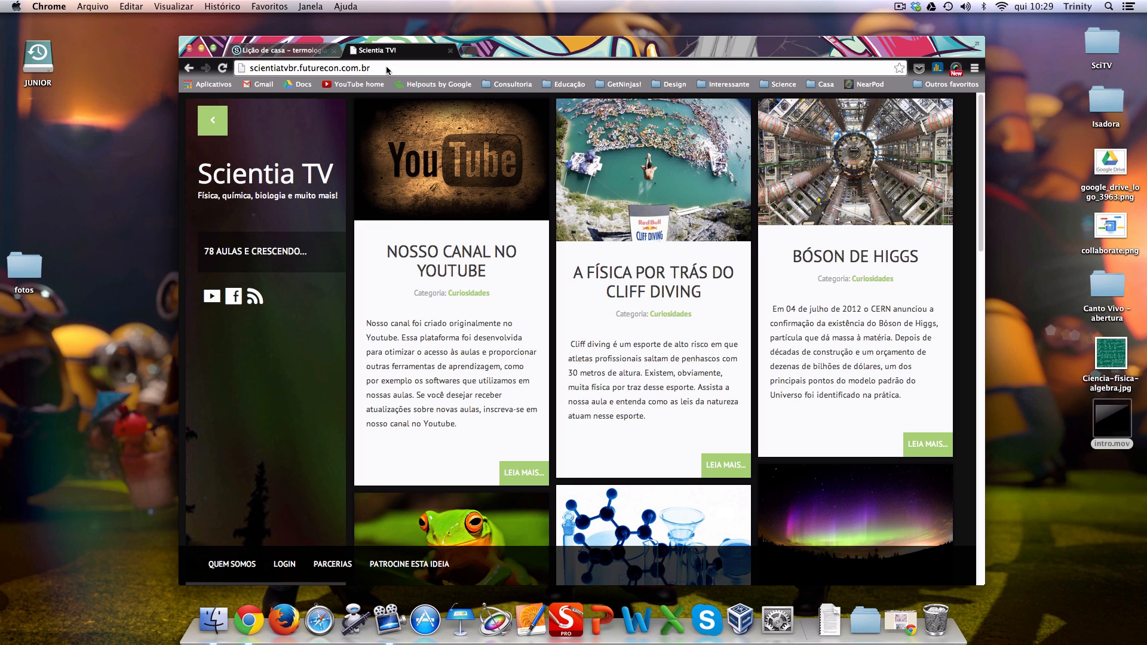
click(212, 122)
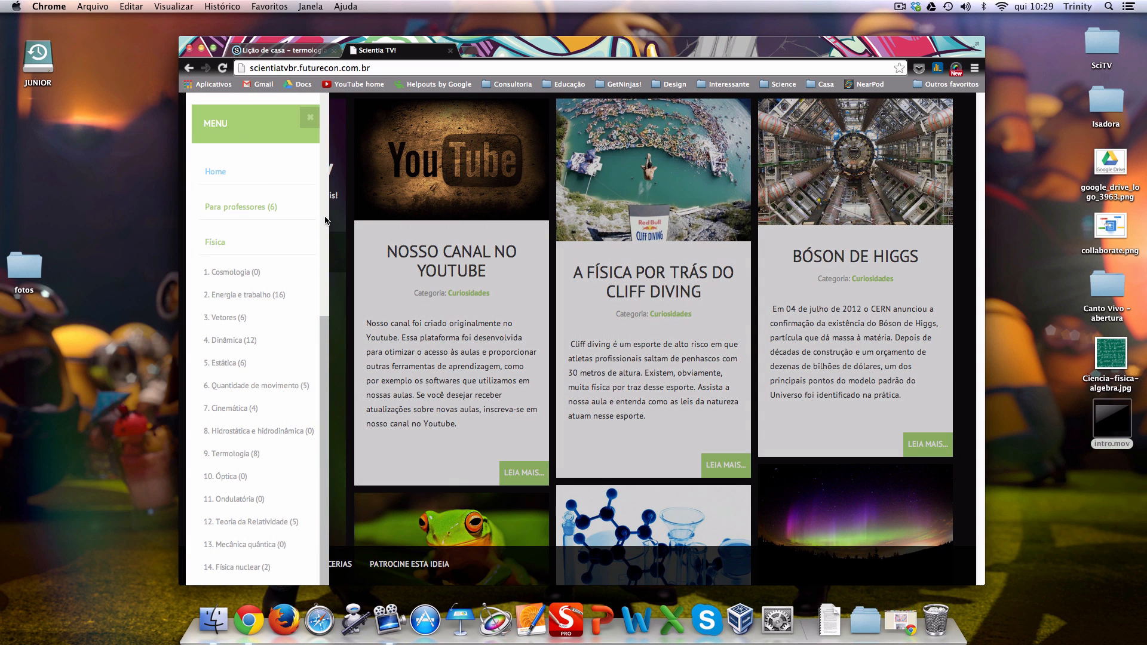
mouse_move(325, 220)
mouse_down()
mouse_move(323, 391)
mouse_move(319, 237)
mouse_up()
click(236, 205)
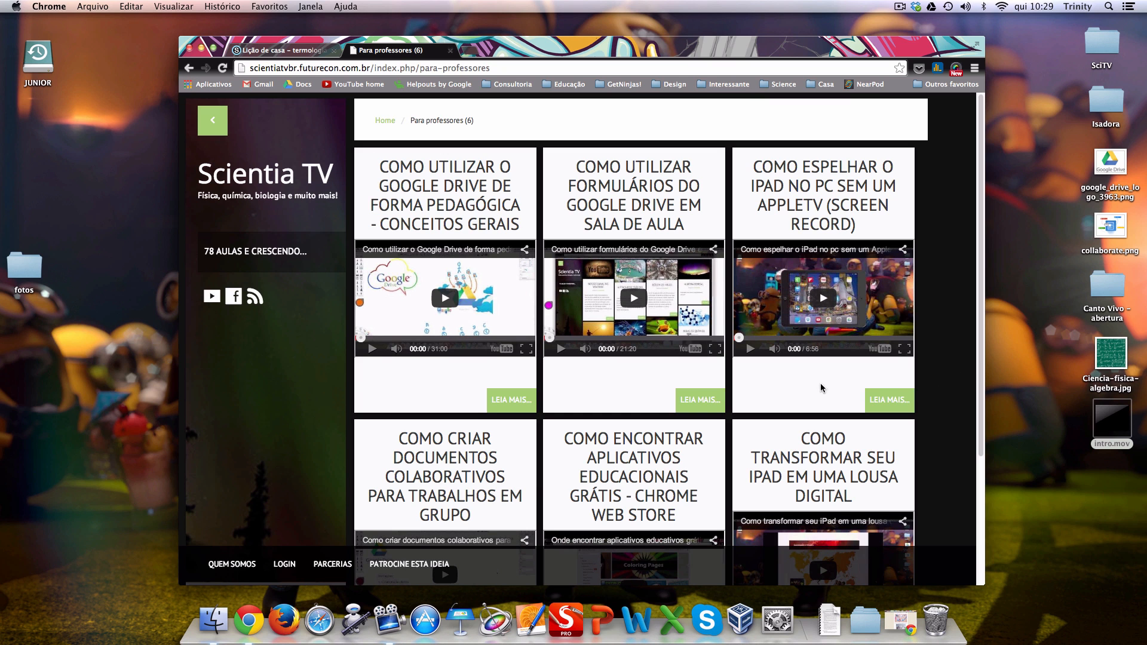
click(416, 566)
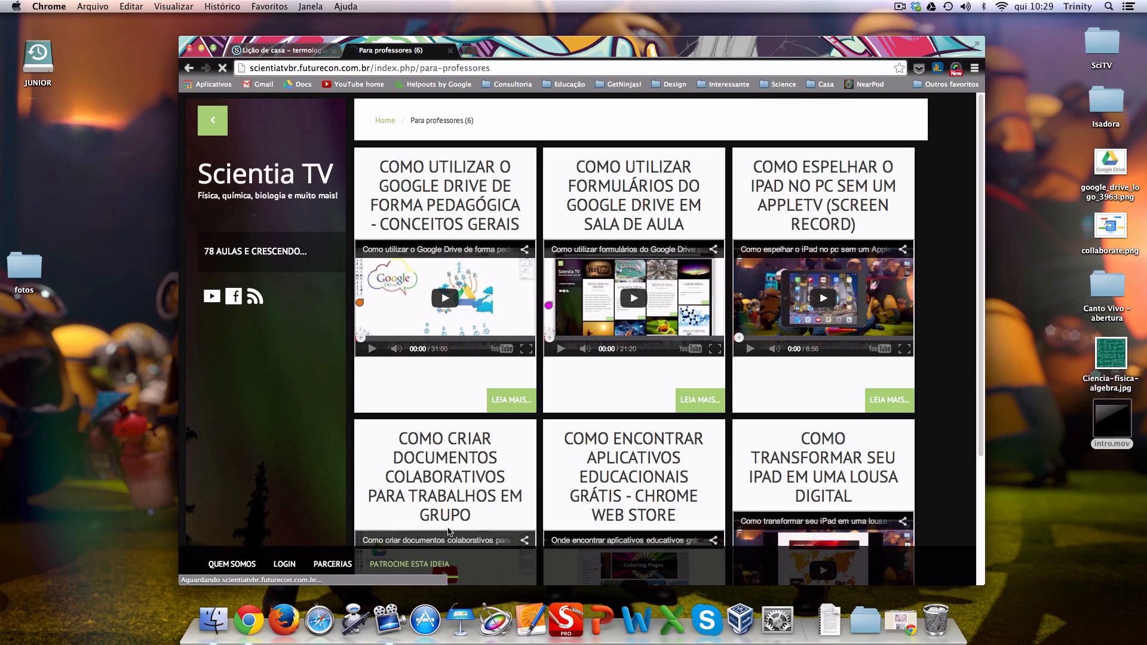
scroll(695, 398, down, 2)
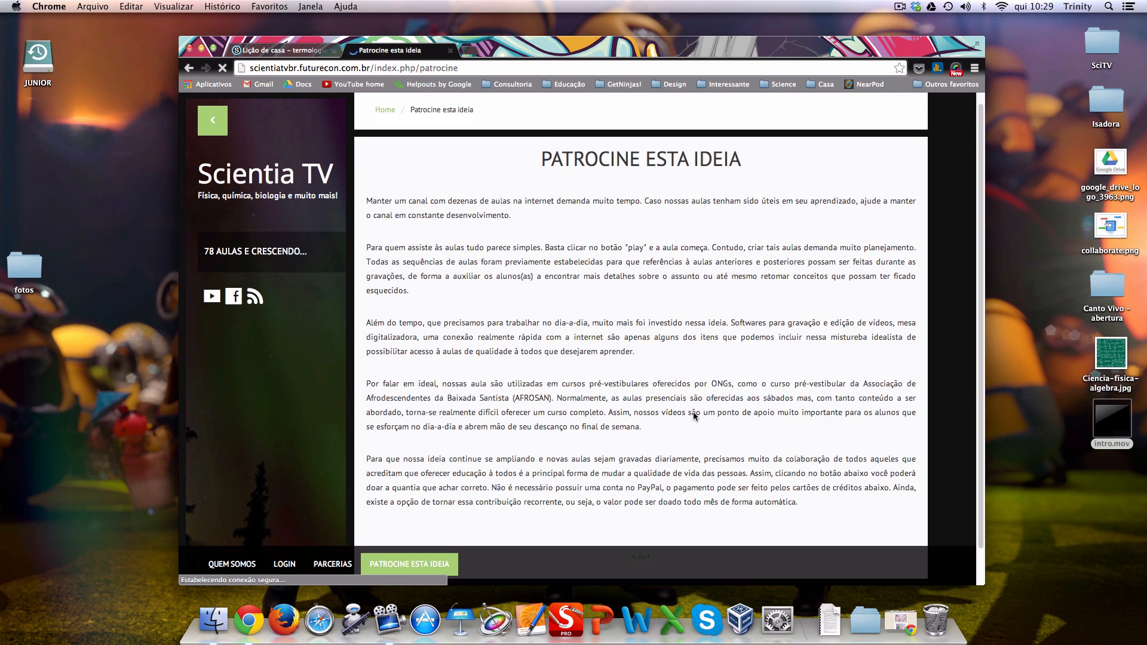